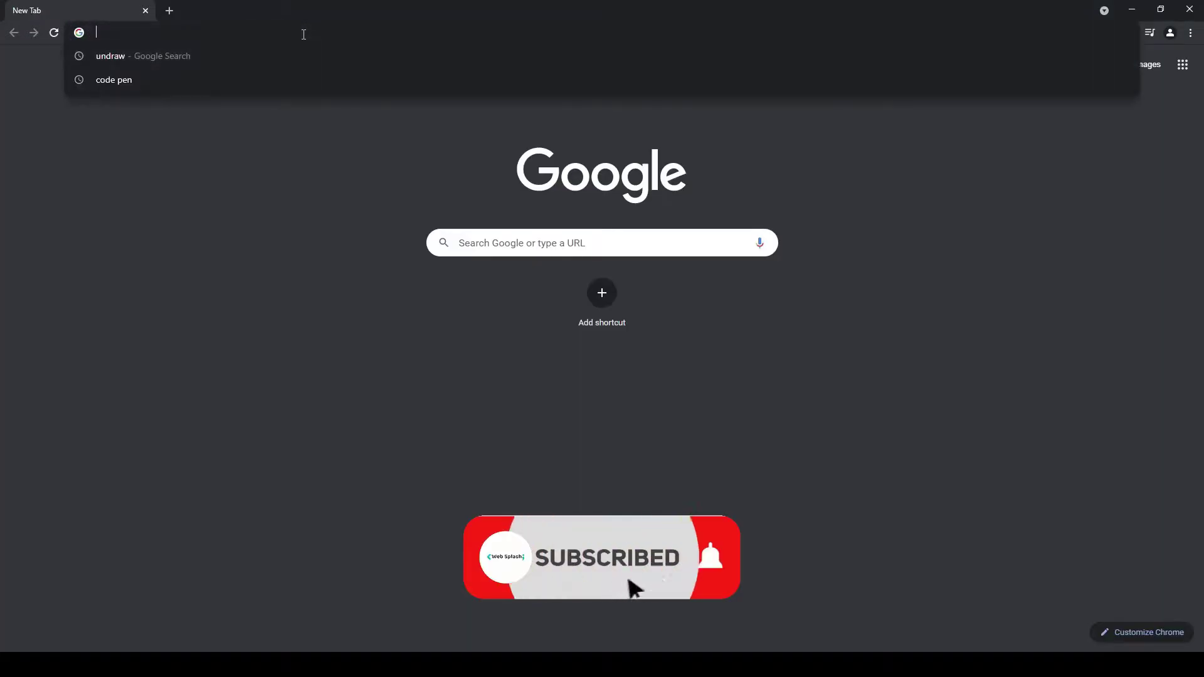
# - Search Google for 'undraw' and follow the Illustrations sitelink to undraw.co/illustrations
pyautogui.write('undr')
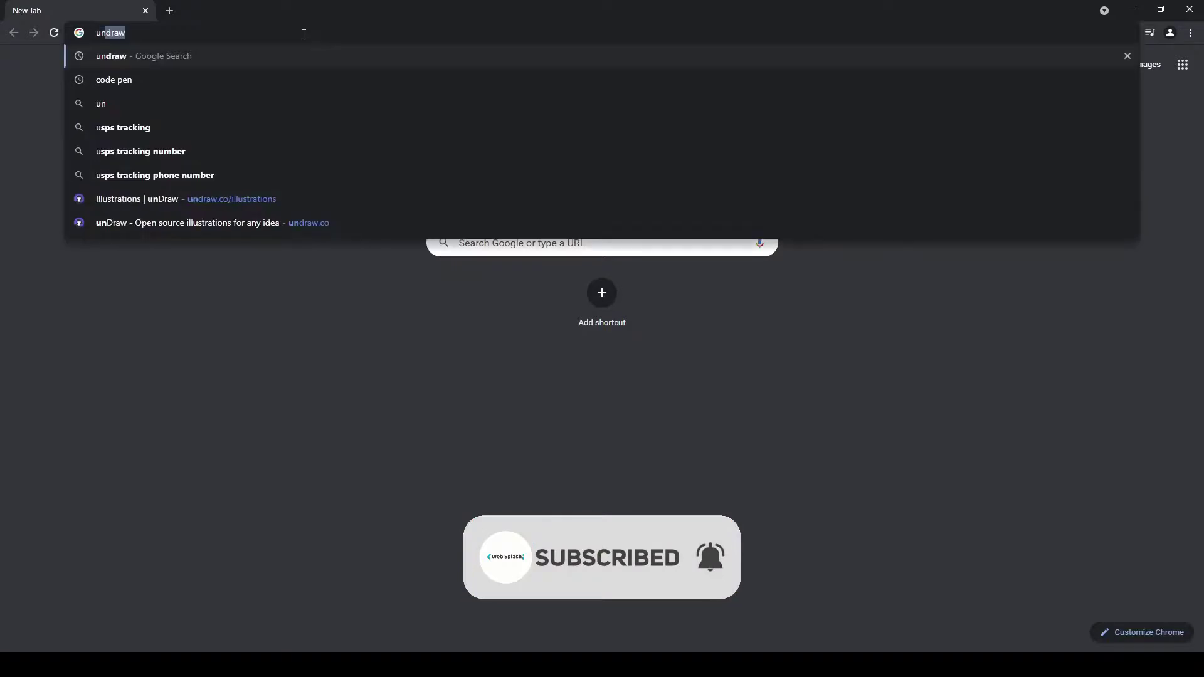
pyautogui.write('a')
pyautogui.press('Return')
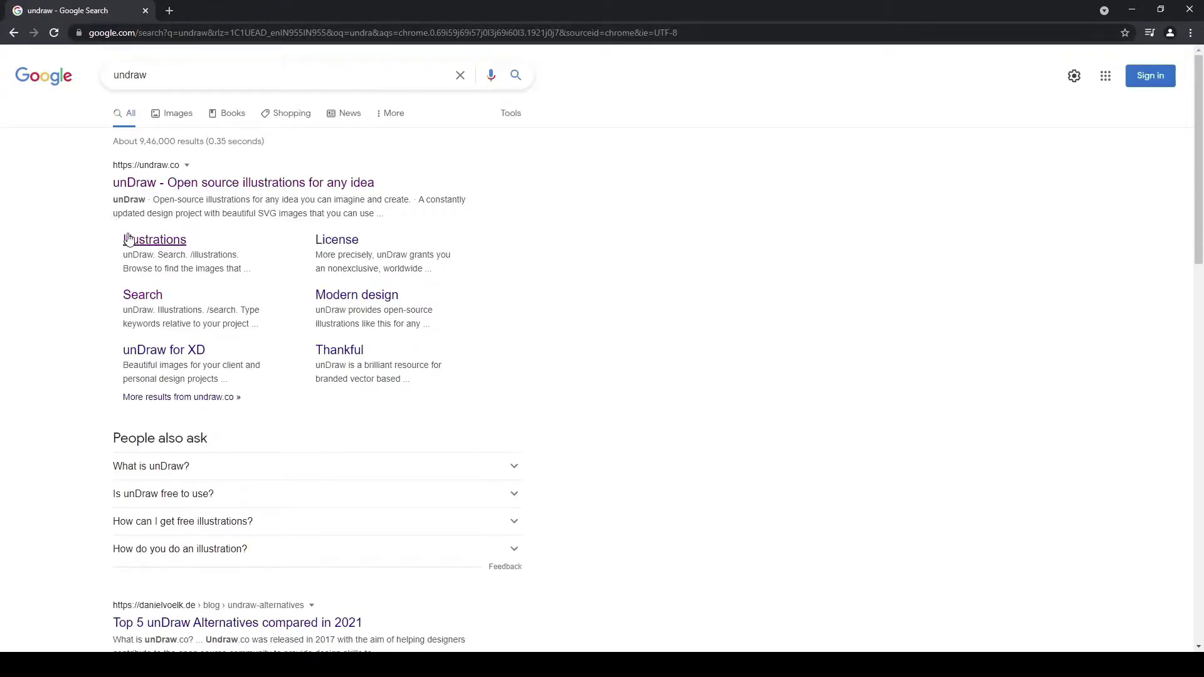
pyautogui.click(129, 239)
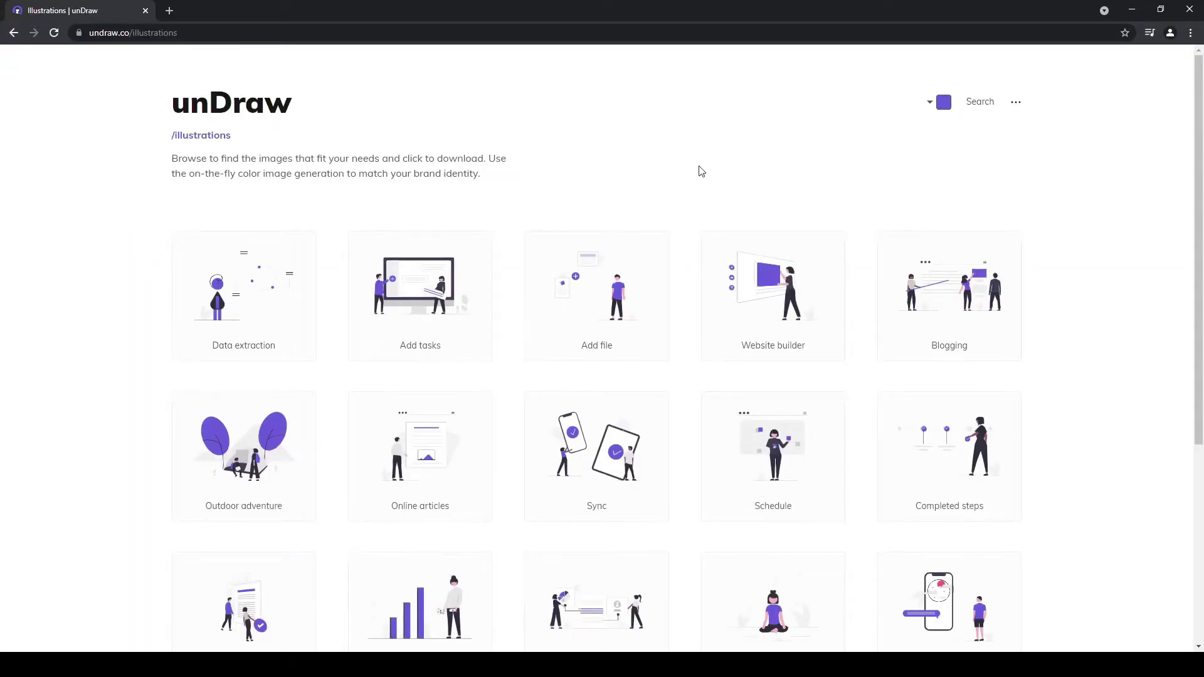
# - Search unDraw for 'youtube' and download the 'Youtube tutorial' illustration as an SVG
pyautogui.click(985, 106)
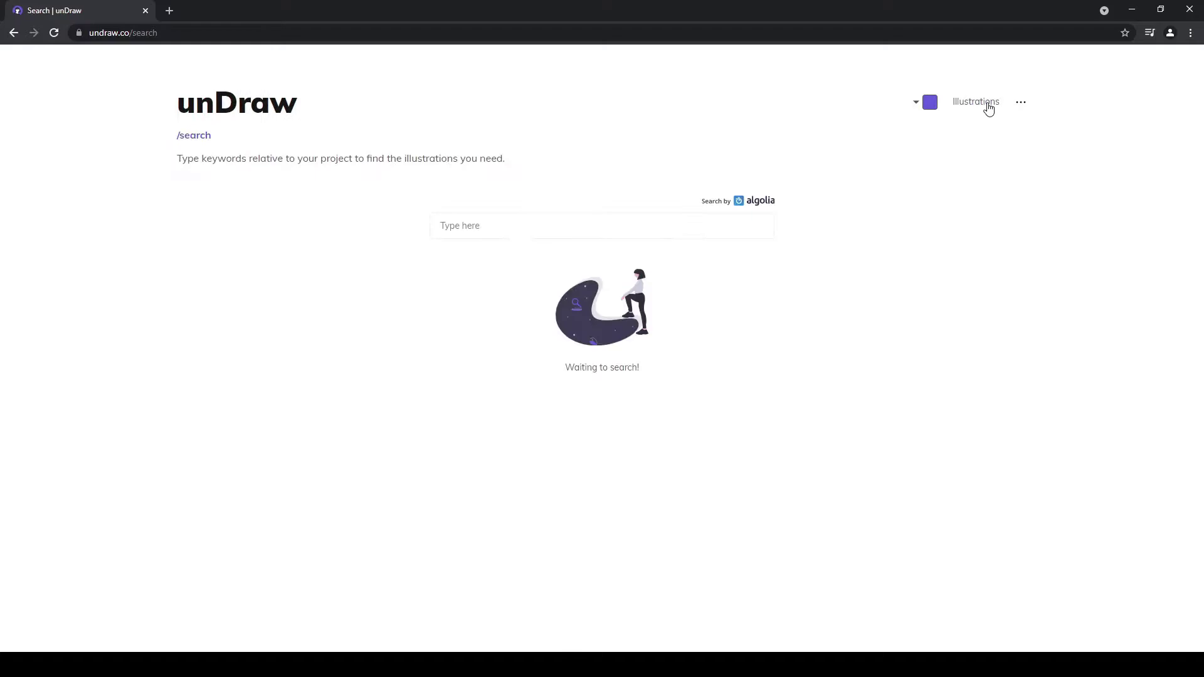
pyautogui.click(595, 230)
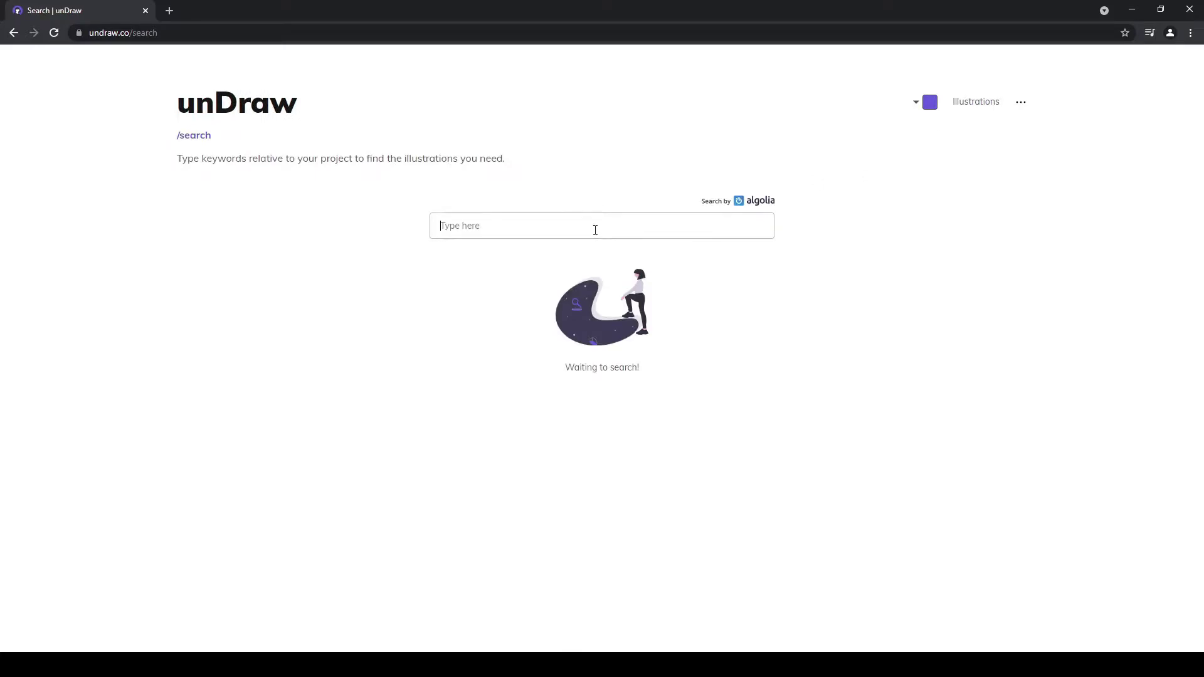
pyautogui.write('youtube')
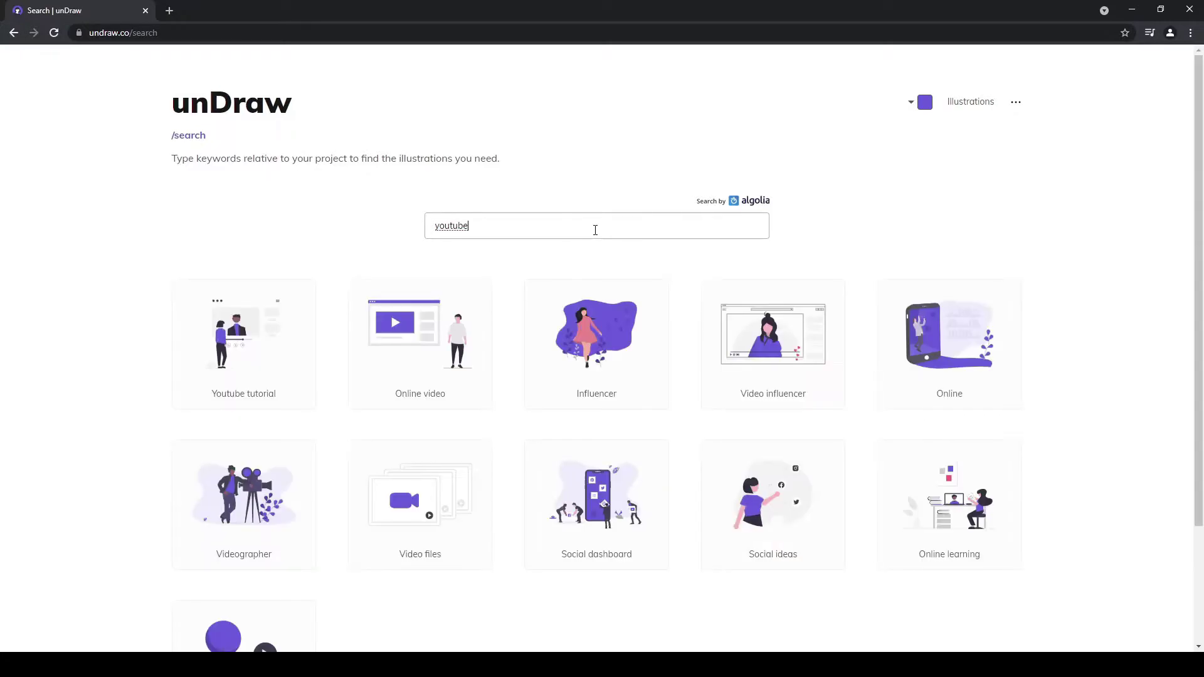
pyautogui.click(228, 355)
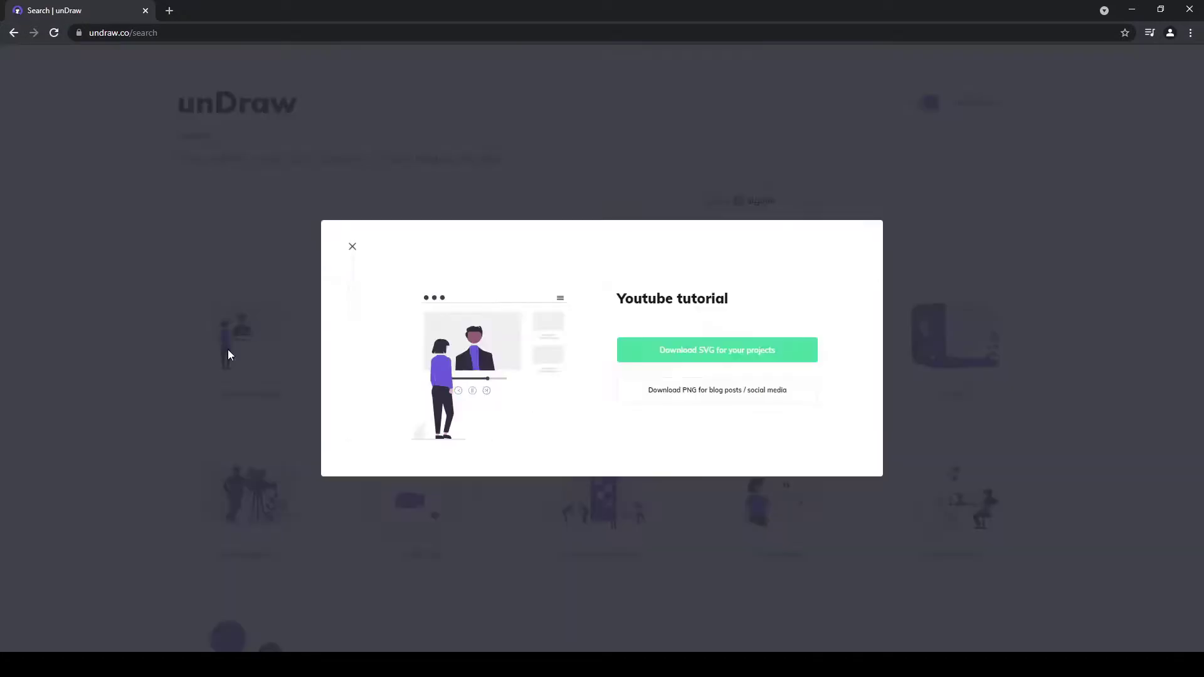
pyautogui.click(767, 351)
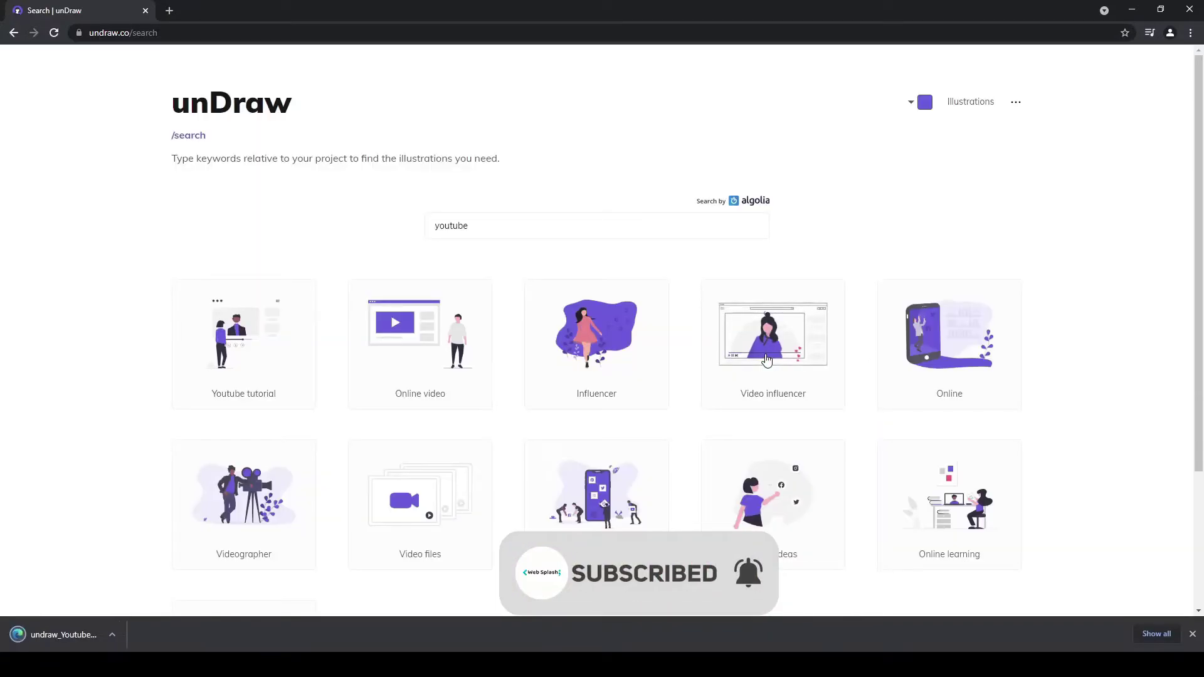
# - Rename the downloaded undraw_Youtube_tutorial_re_69qc SVG file to 'youtube'
pyautogui.hotkey('alt', 'Tab')
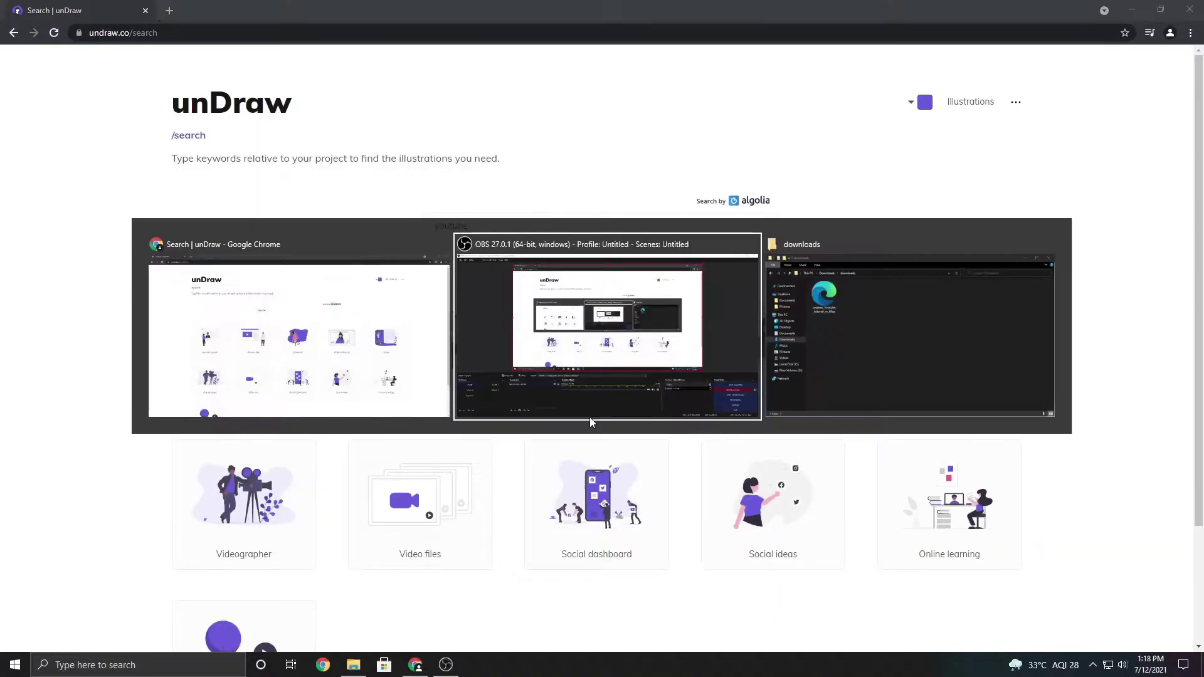
pyautogui.hotkey('alt', 'Tab')
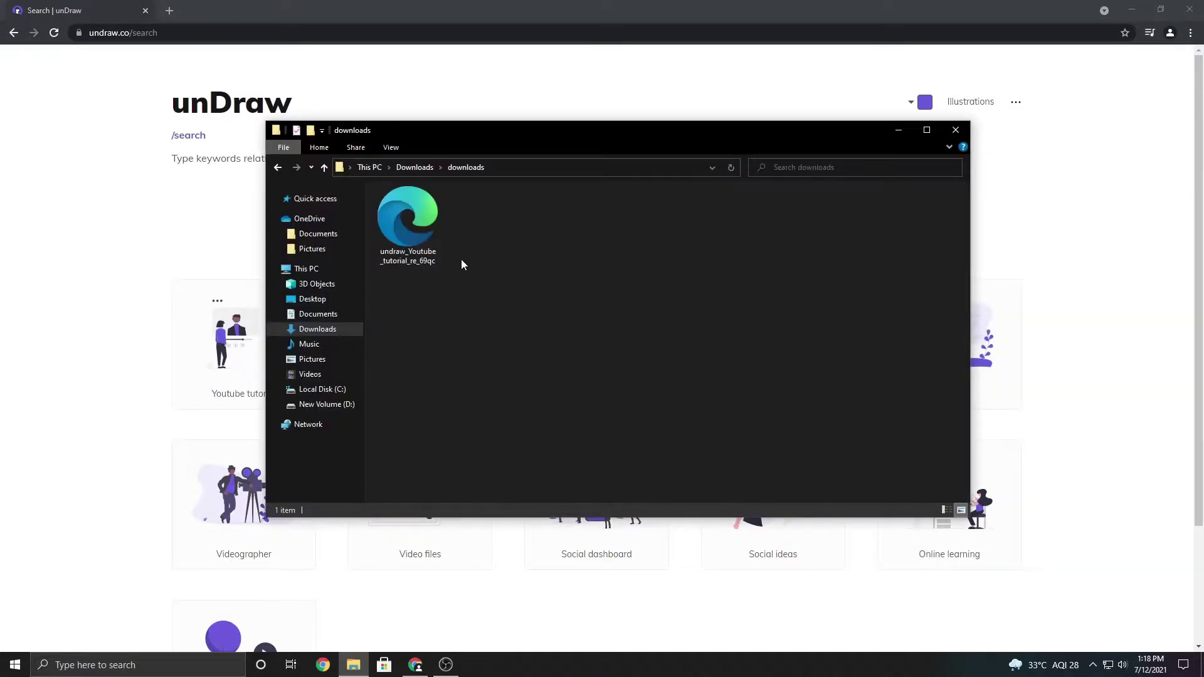
pyautogui.click(406, 251)
pyautogui.rightClick(406, 252)
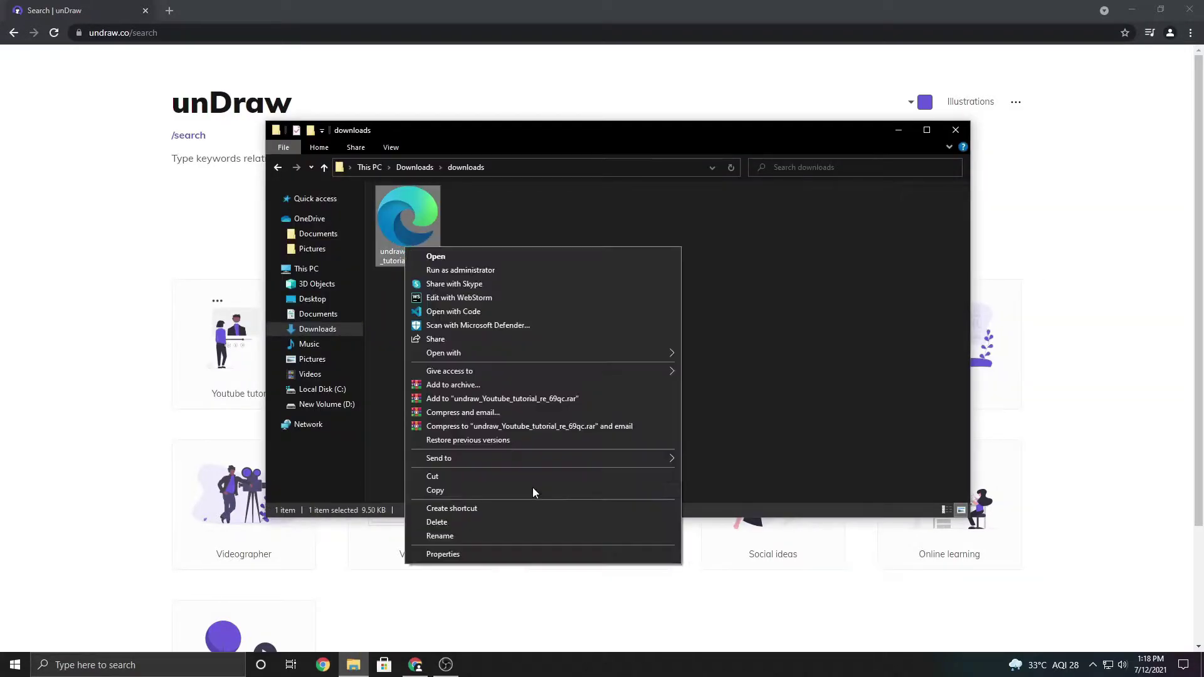
pyautogui.click(491, 535)
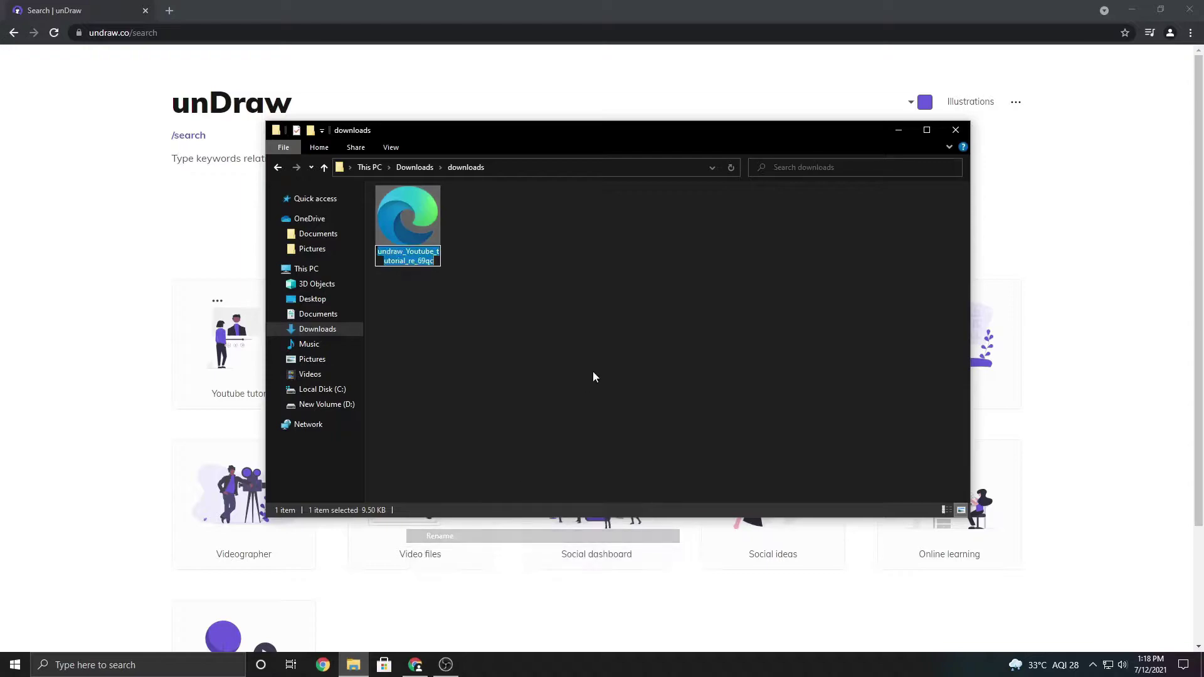
pyautogui.write('youtube')
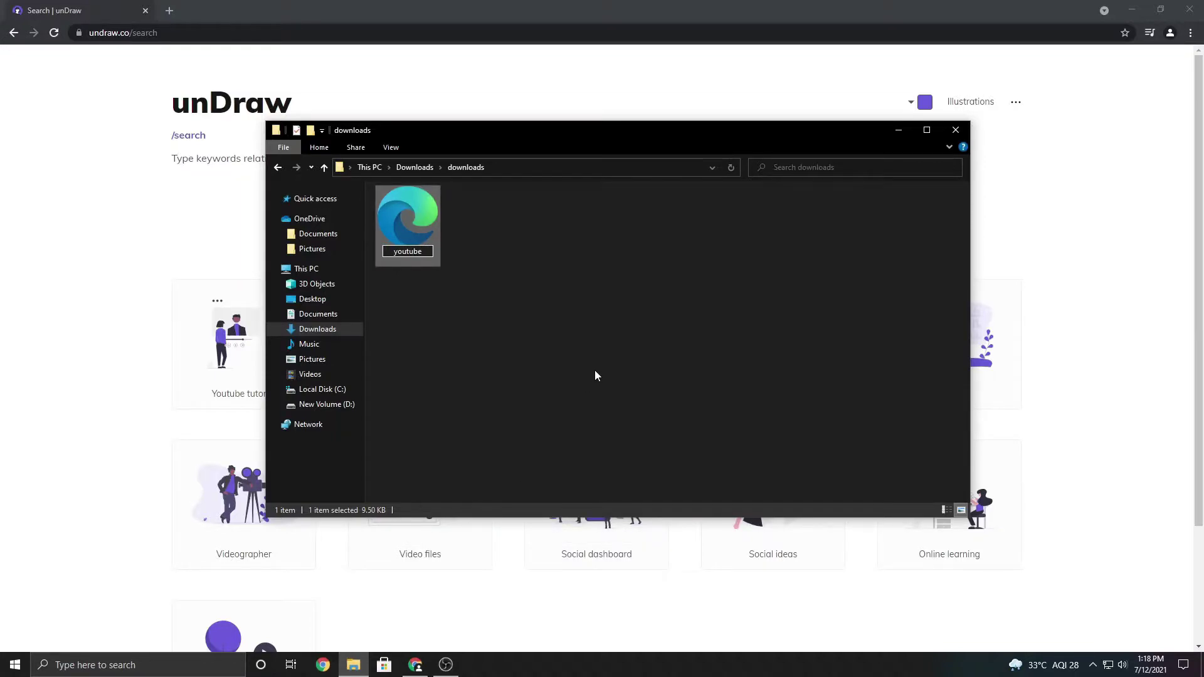
pyautogui.press('Return')
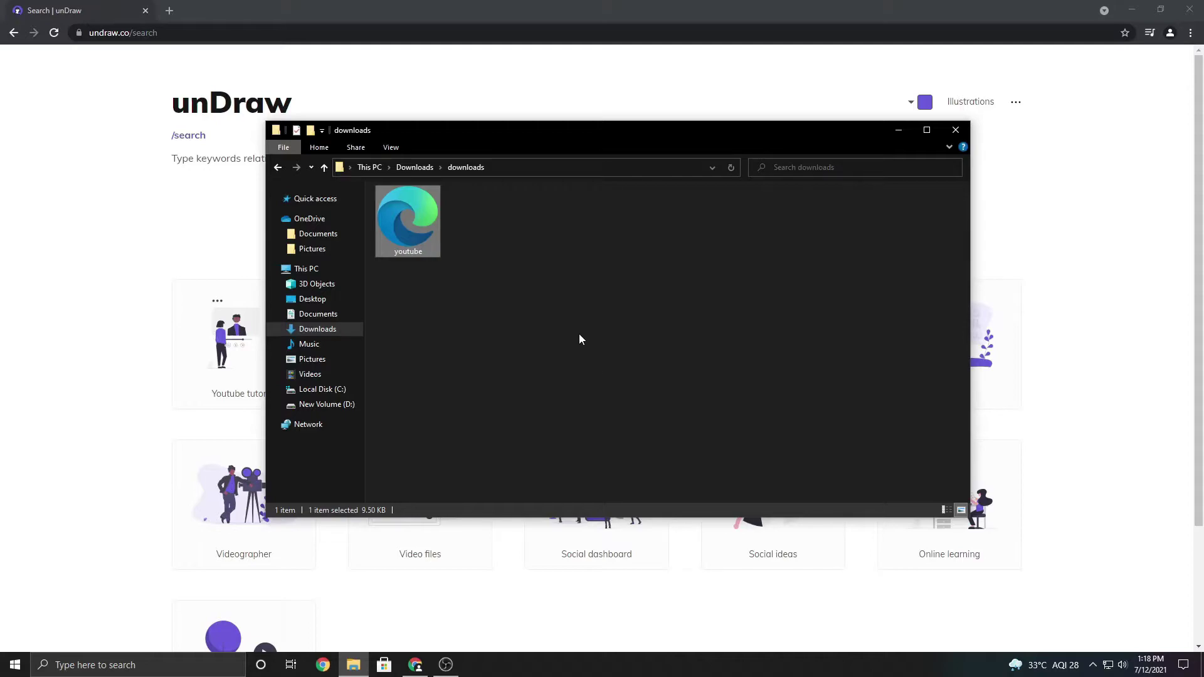
# - Launch Figma from Windows search and create a new design file
pyautogui.click(80, 667)
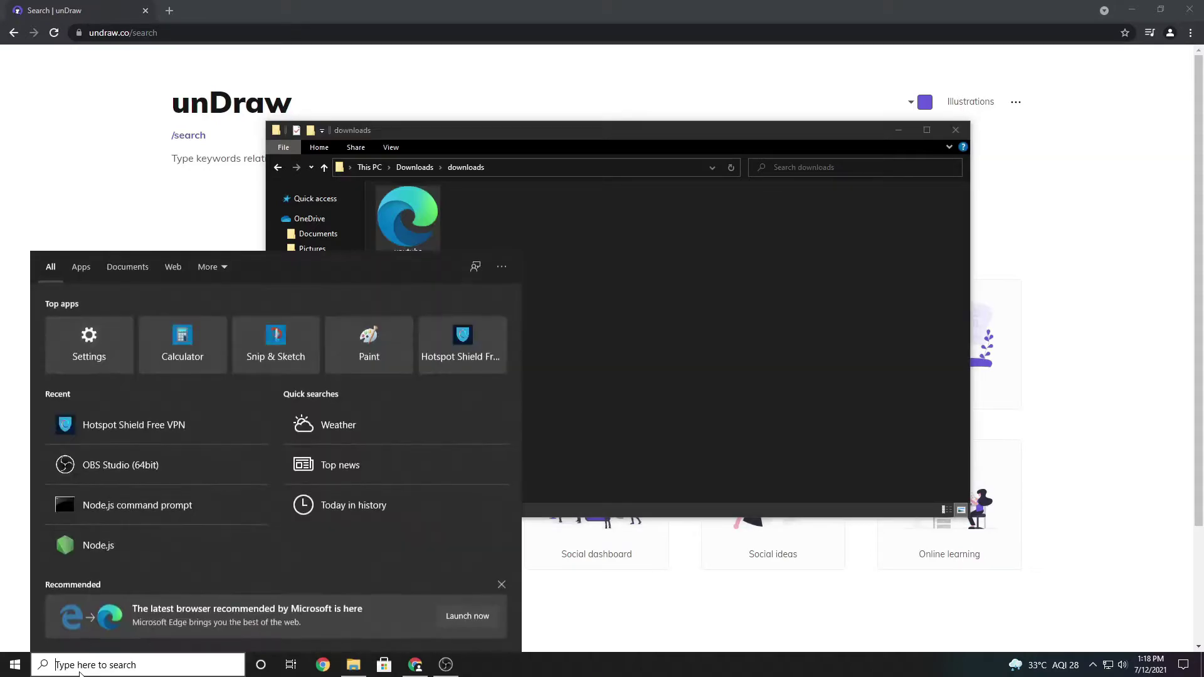
pyautogui.write('figma')
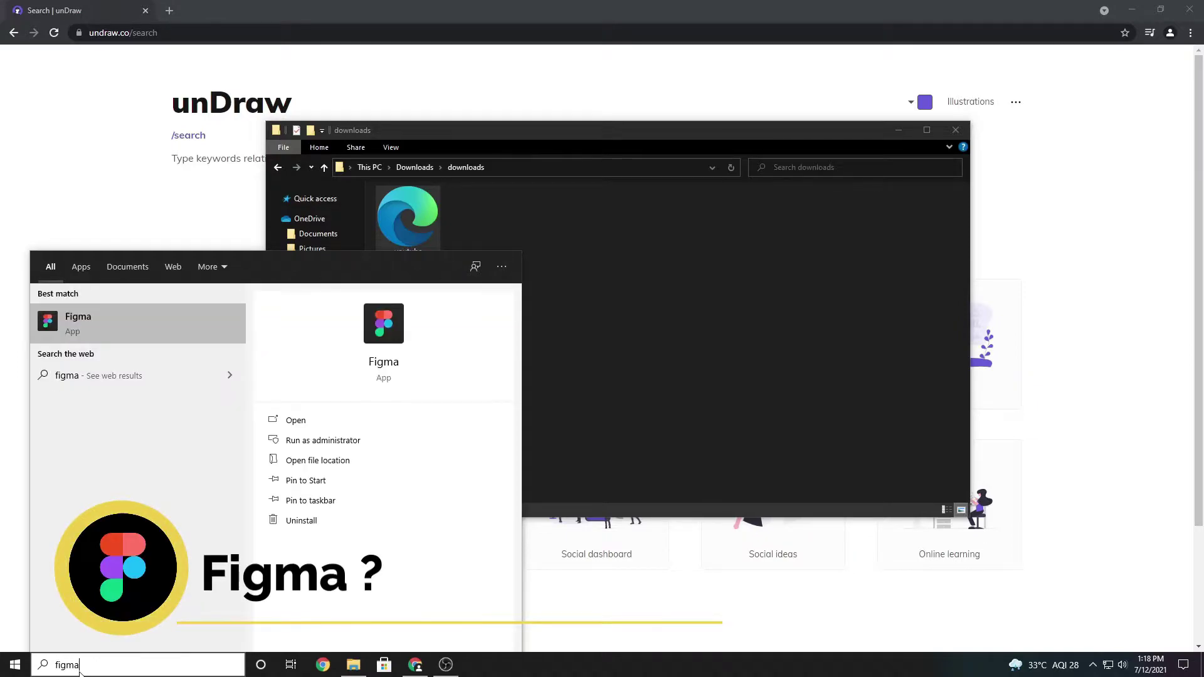
pyautogui.press('Return')
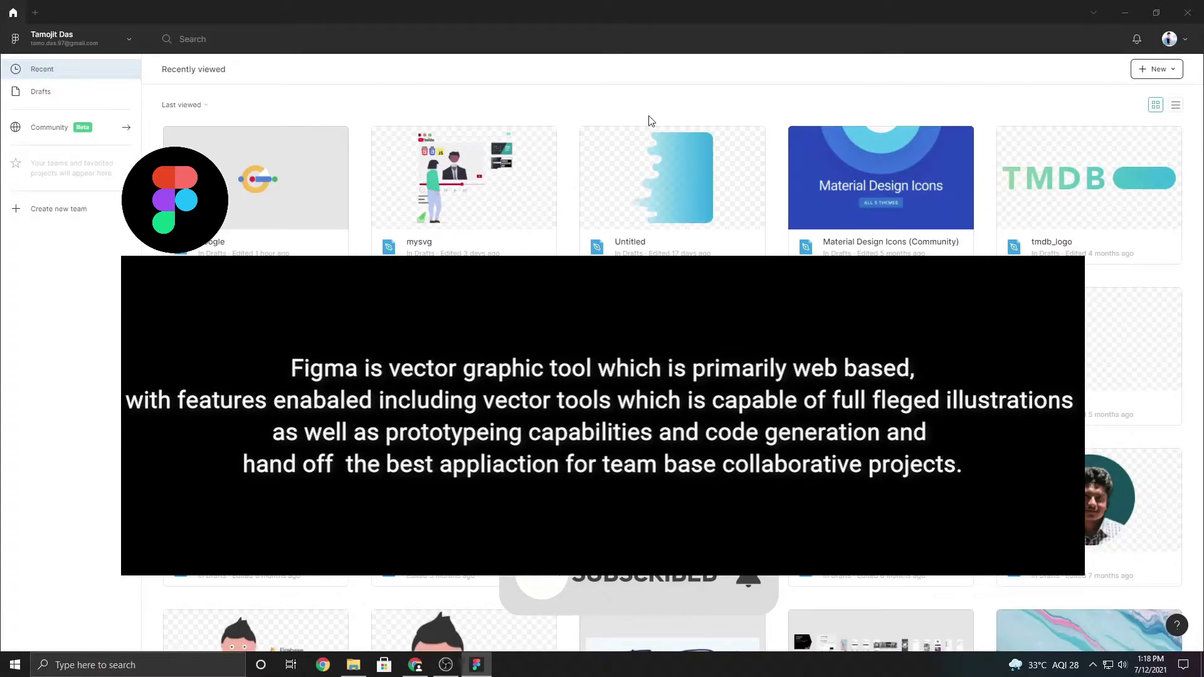
pyautogui.click(1160, 69)
pyautogui.click(1088, 90)
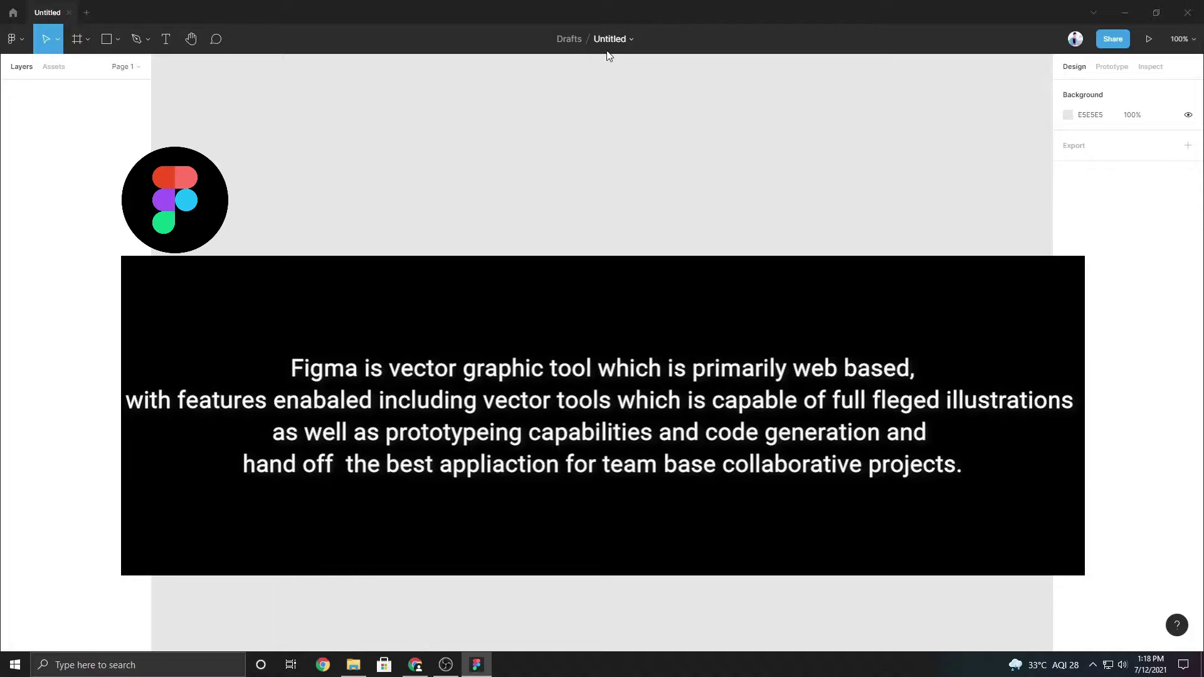
# - Rename the Untitled file to 'youtube animation'
pyautogui.click(610, 39)
pyautogui.write('youtueb')
pyautogui.press('BackSpace')
pyautogui.press('BackSpace')
pyautogui.write('be animation')
pyautogui.click(600, 141)
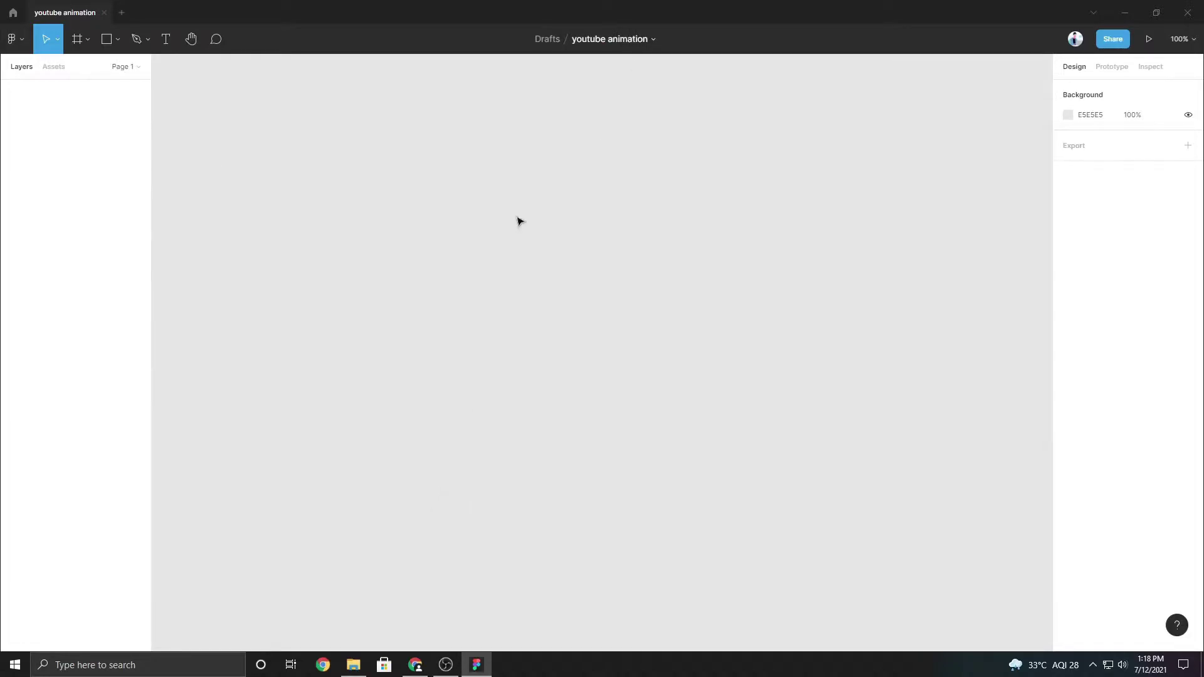
pyautogui.hotkey('alt', 'Tab')
pyautogui.moveTo(265, 300); pyautogui.dragTo(266, 300)
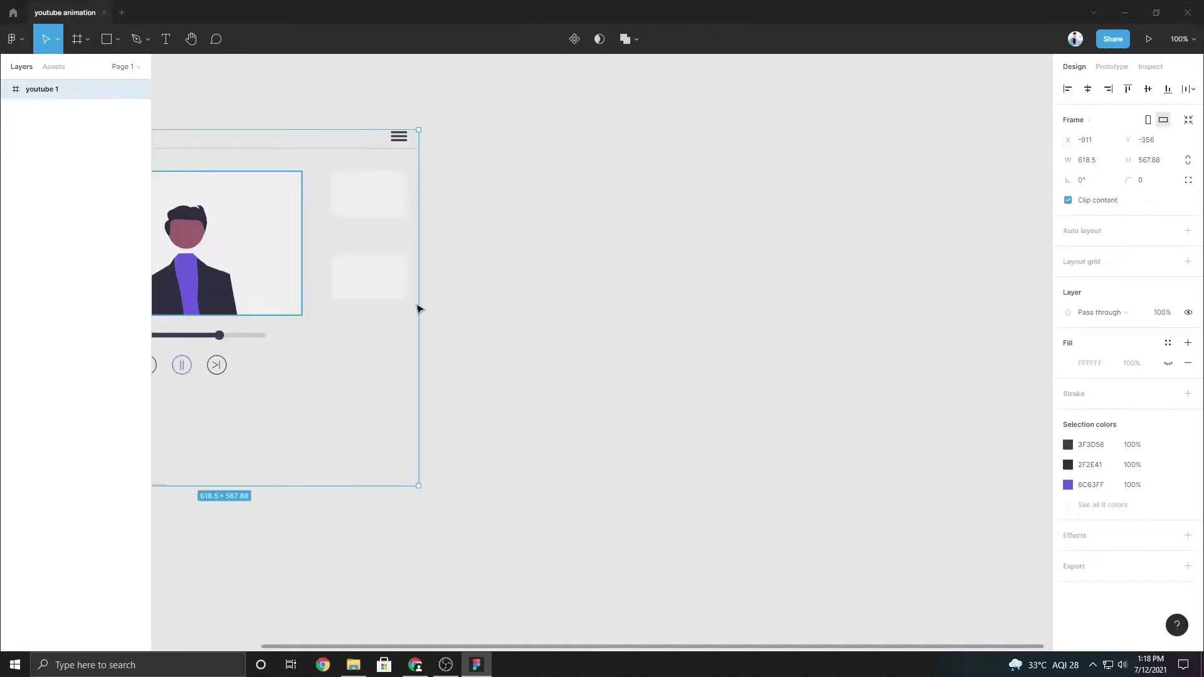
pyautogui.moveTo(296, 151); pyautogui.dragTo(666, 170)
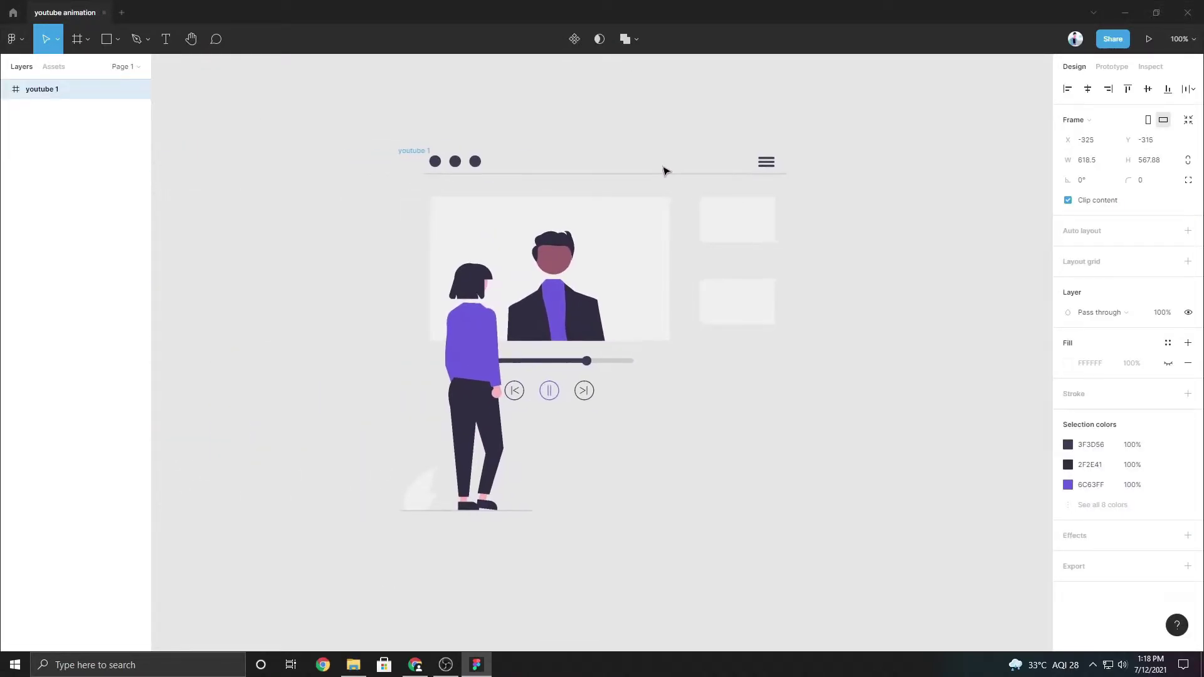
pyautogui.click(188, 379)
pyautogui.click(6, 91)
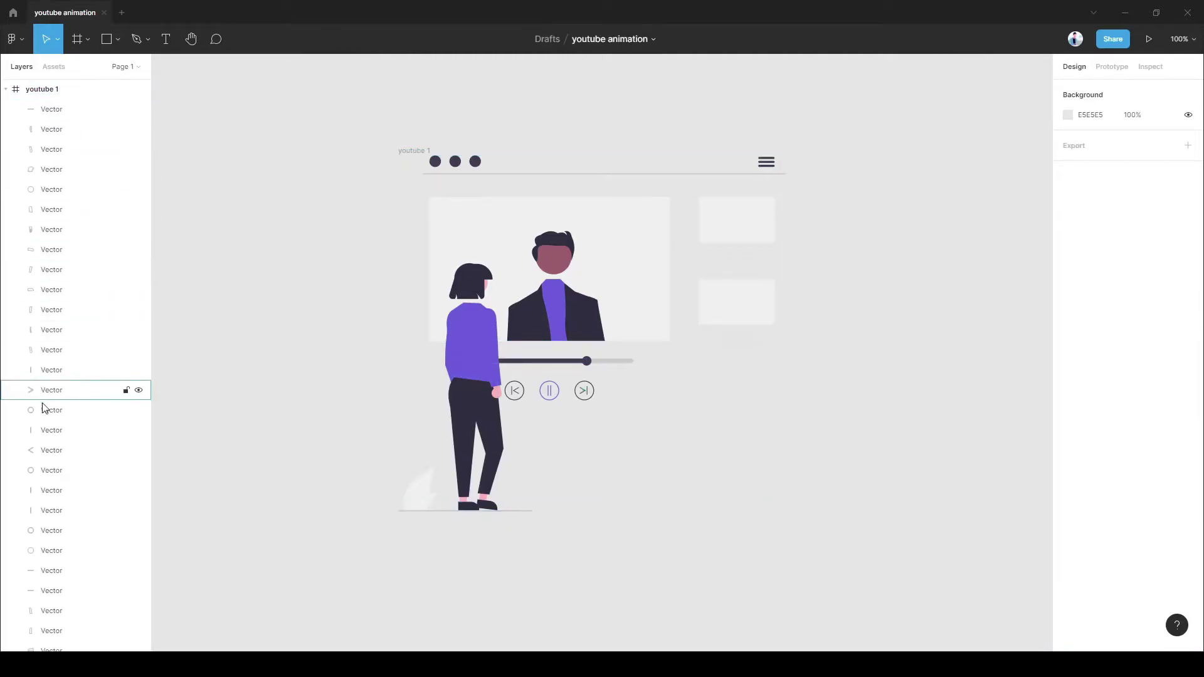
pyautogui.click(416, 492)
pyautogui.click(1068, 362)
pyautogui.click(976, 503)
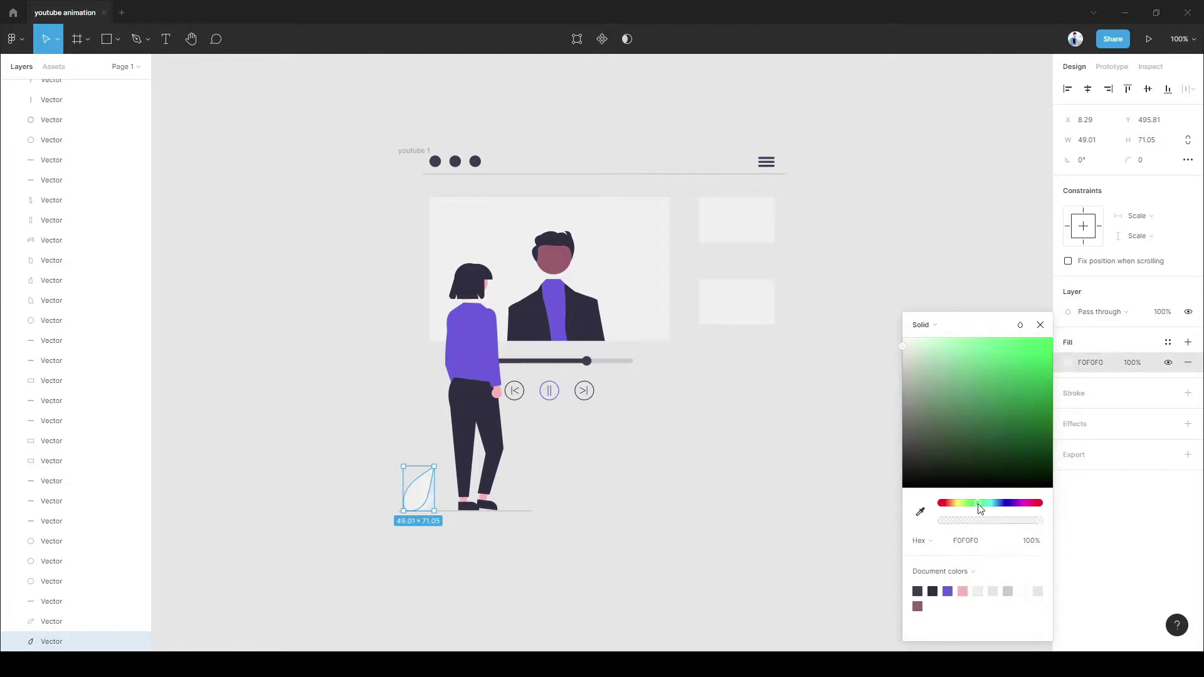
pyautogui.moveTo(914, 357); pyautogui.dragTo(1024, 392)
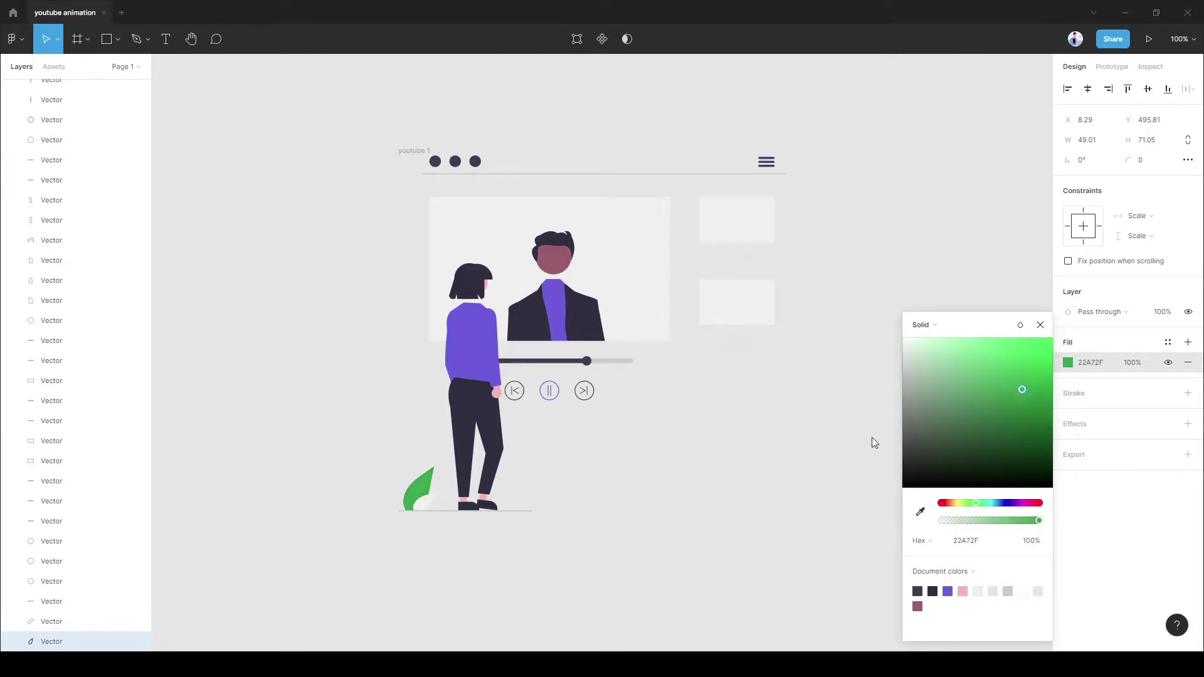
pyautogui.click(875, 443)
pyautogui.click(427, 505)
pyautogui.click(1068, 365)
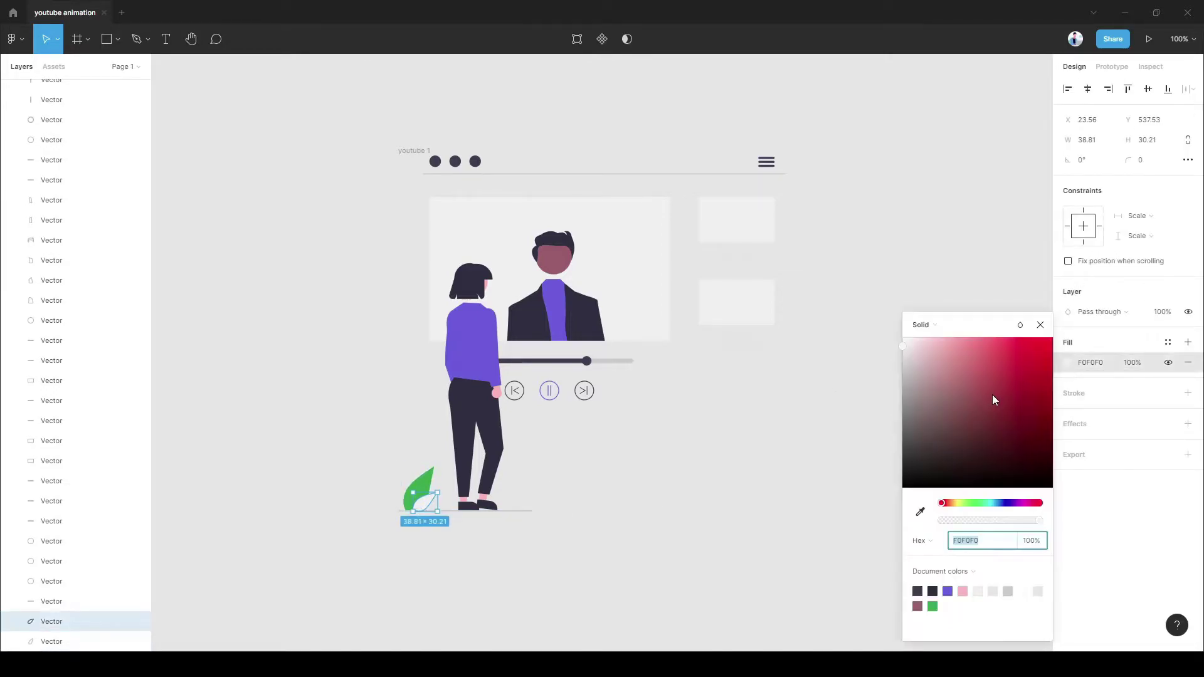
pyautogui.moveTo(947, 503); pyautogui.dragTo(973, 503)
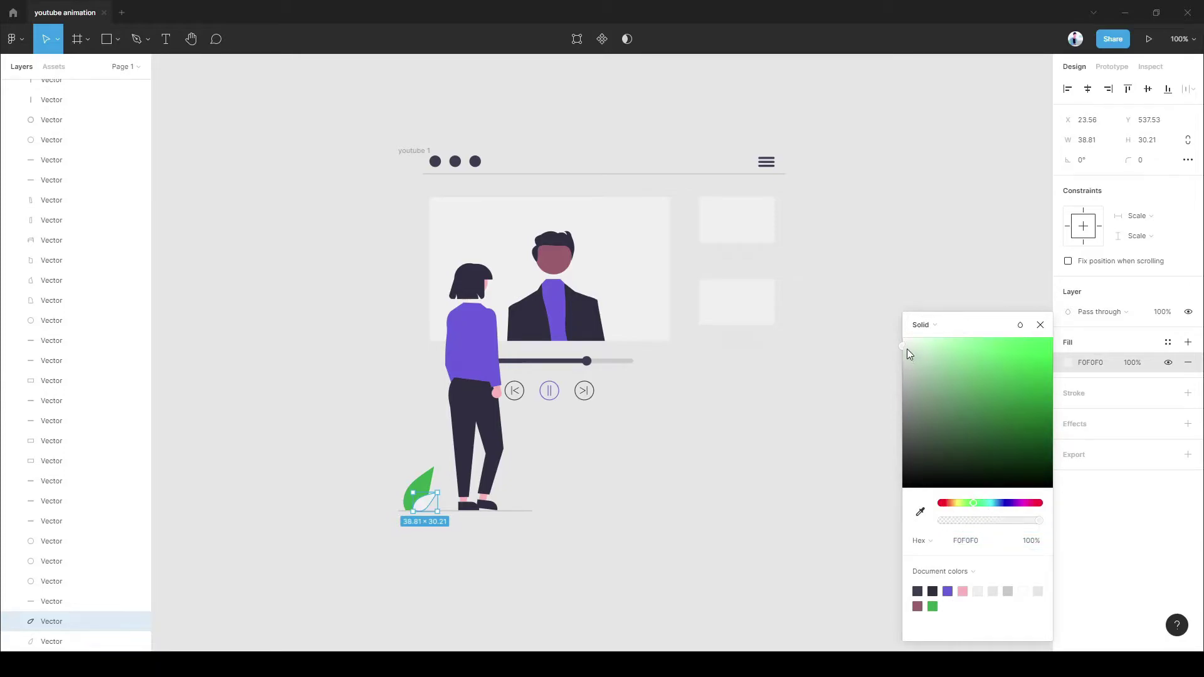
pyautogui.moveTo(907, 349); pyautogui.dragTo(954, 373)
pyautogui.click(746, 418)
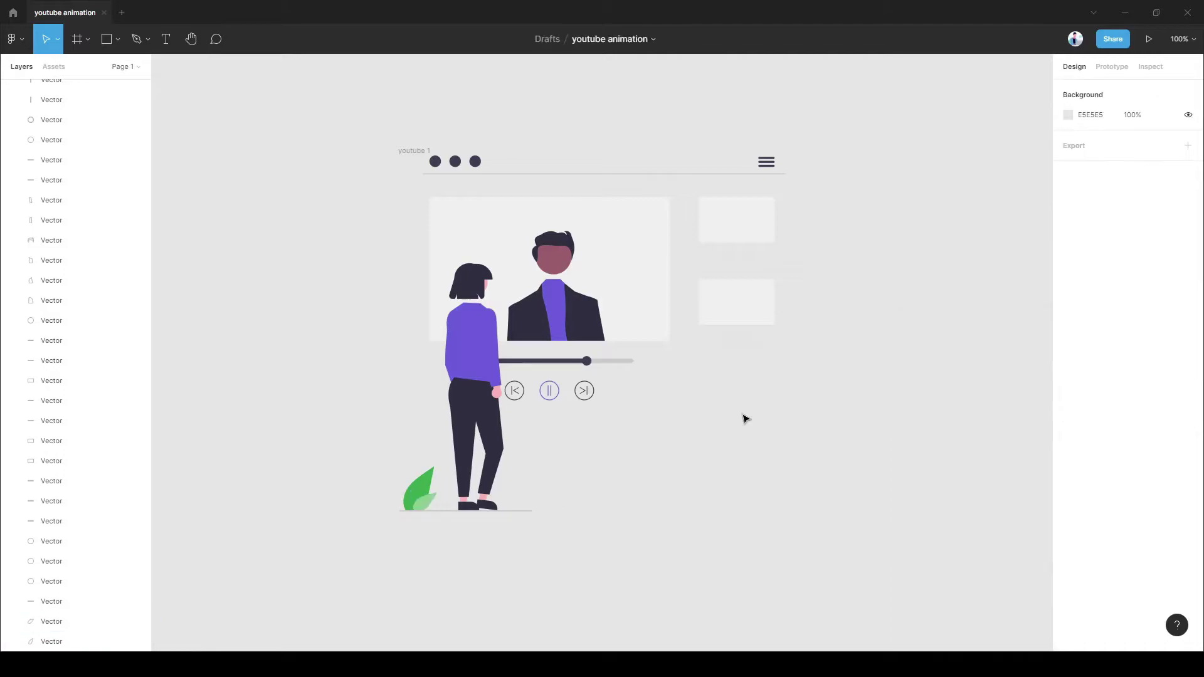
pyautogui.click(523, 363)
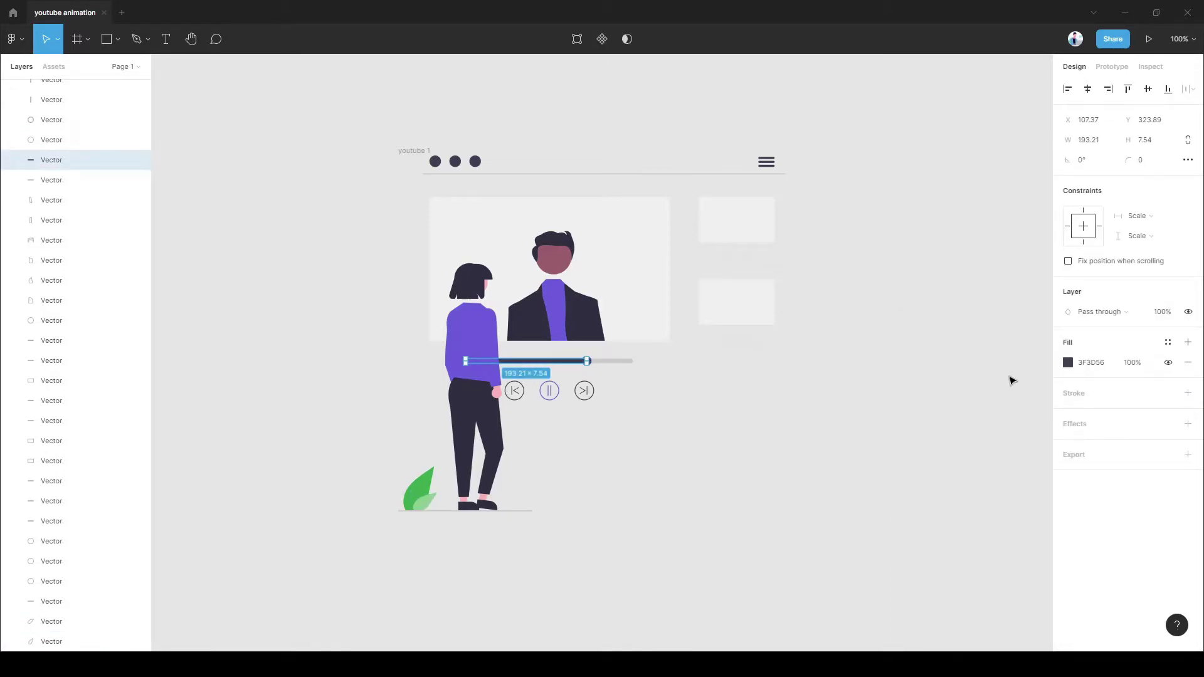
pyautogui.click(1068, 363)
pyautogui.click(943, 503)
pyautogui.moveTo(947, 436); pyautogui.dragTo(1068, 344)
pyautogui.click(634, 395)
pyautogui.click(586, 360)
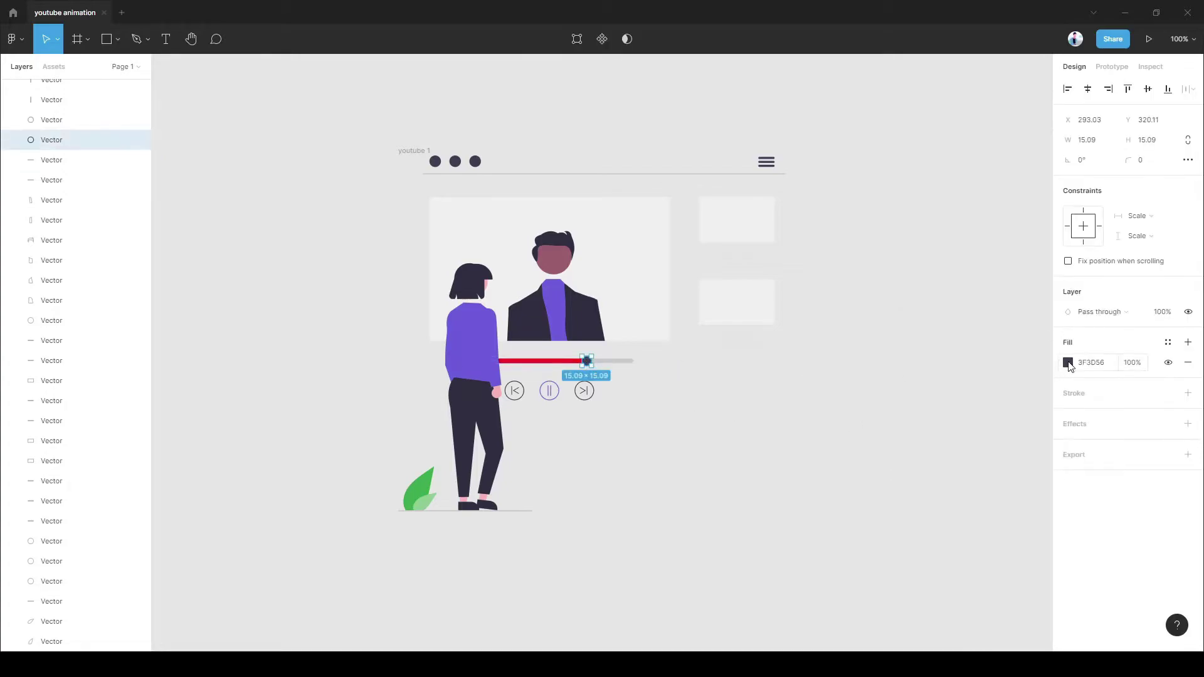
pyautogui.click(1068, 363)
pyautogui.moveTo(1012, 504); pyautogui.dragTo(942, 503)
pyautogui.moveTo(947, 437); pyautogui.dragTo(1053, 343)
pyautogui.click(815, 378)
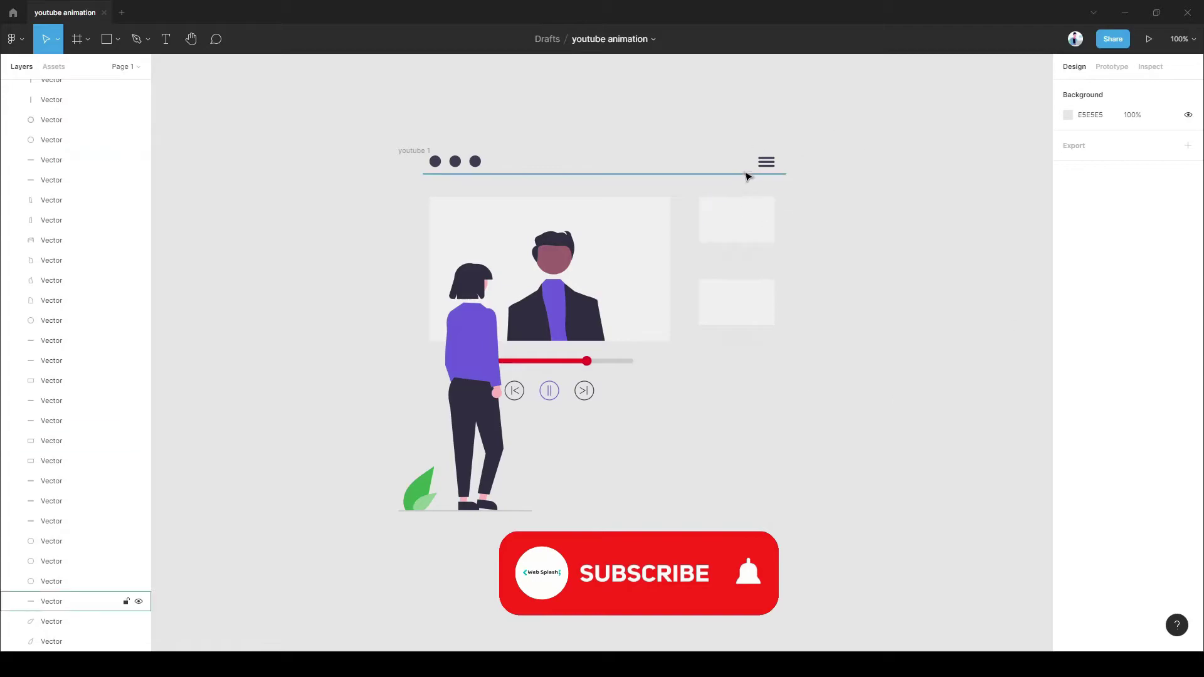
pyautogui.click(525, 387)
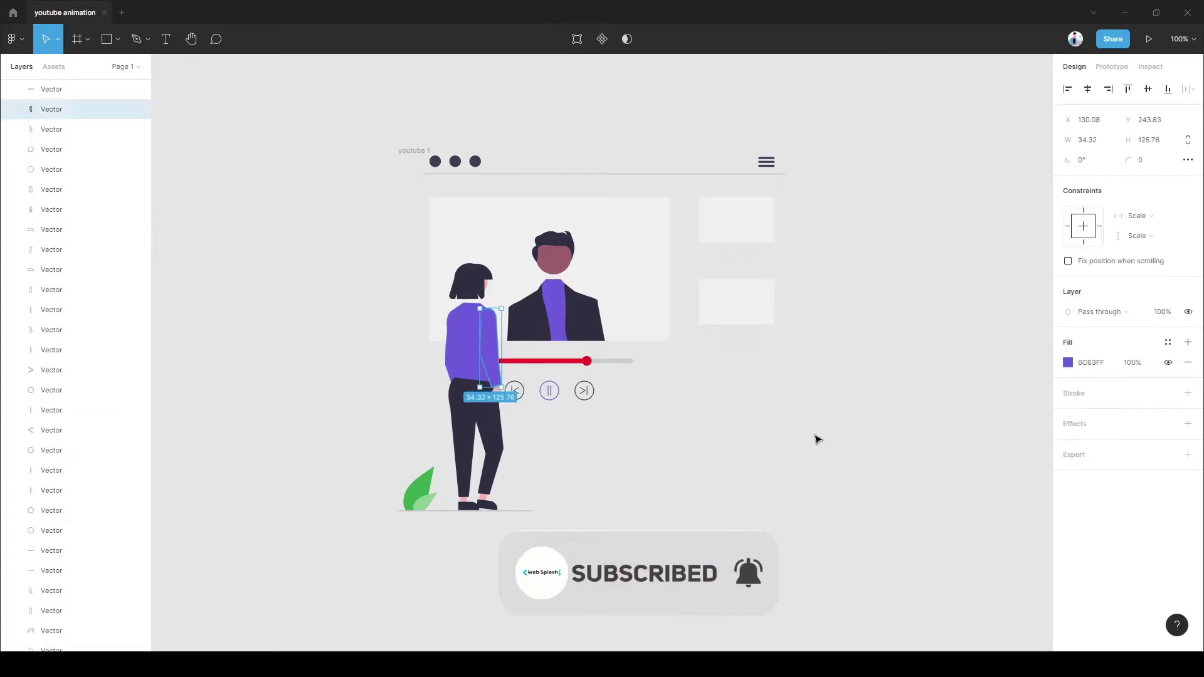
pyautogui.click(818, 438)
pyautogui.click(461, 352)
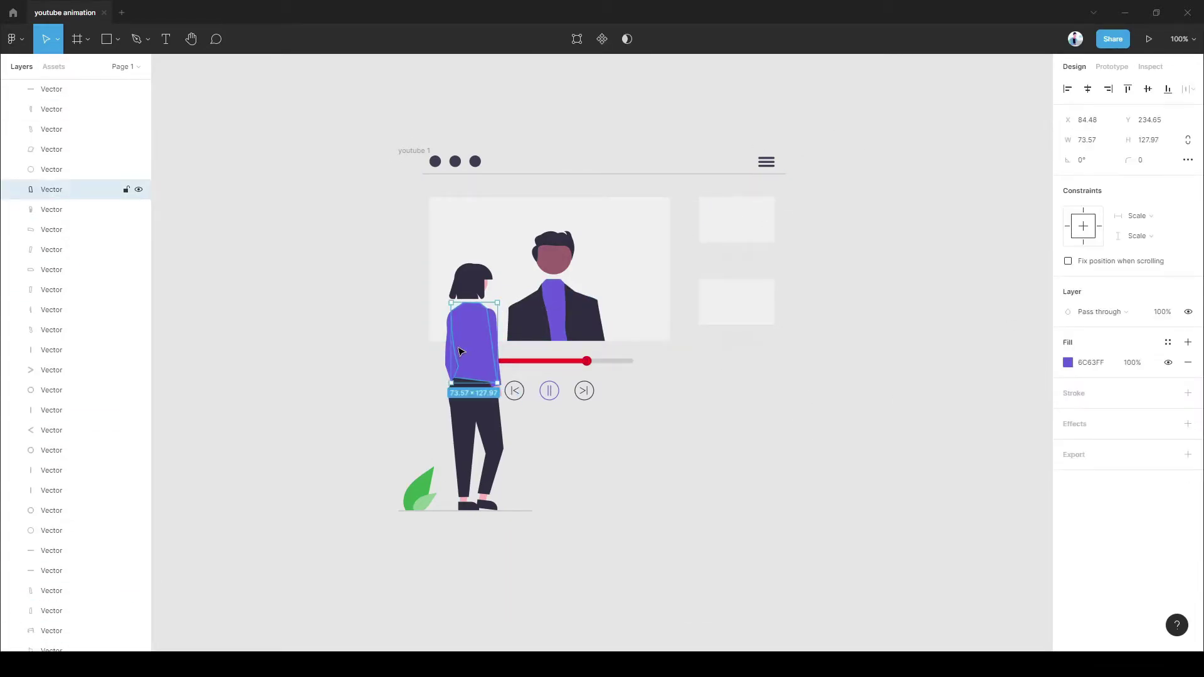
pyautogui.click(359, 377)
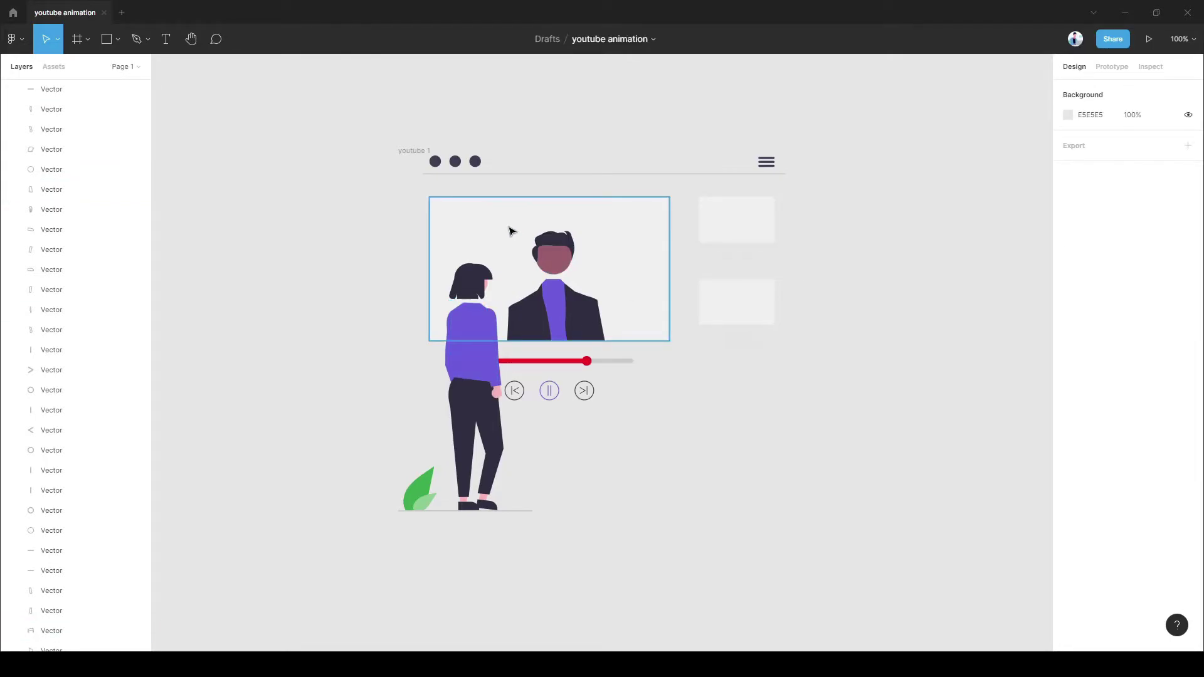
# - Group the man's hair and face and name the group 'manHead'
pyautogui.moveTo(509, 232); pyautogui.dragTo(580, 274)
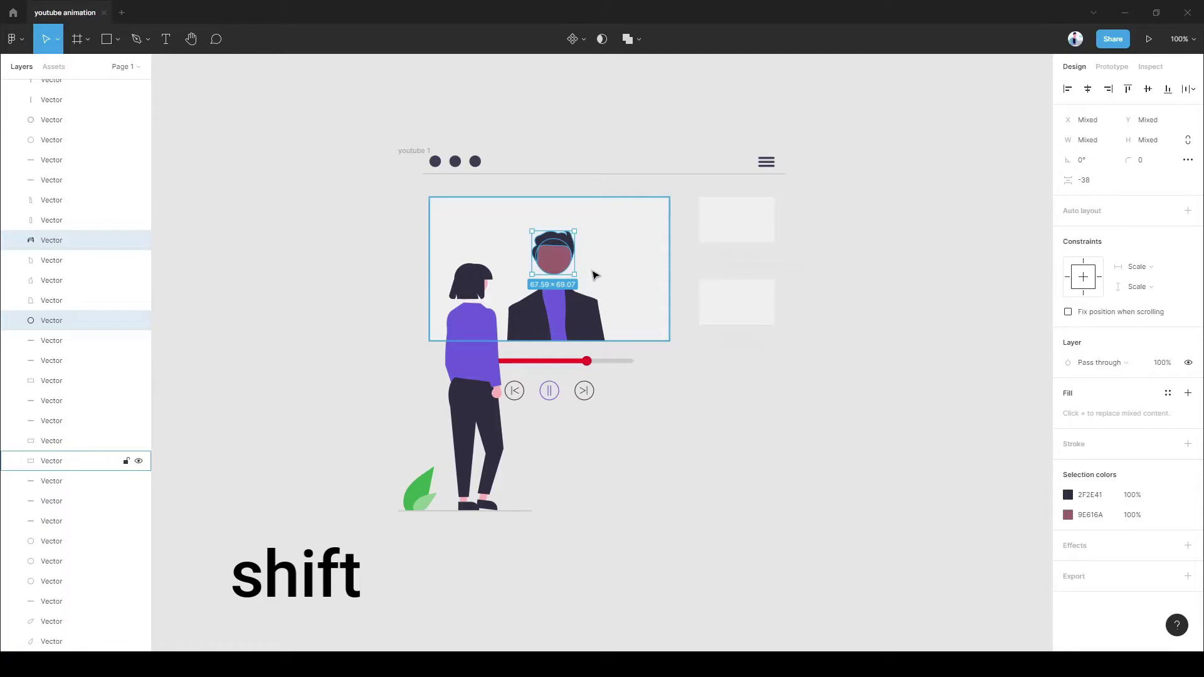
pyautogui.hotkey('ctrl', 'g')
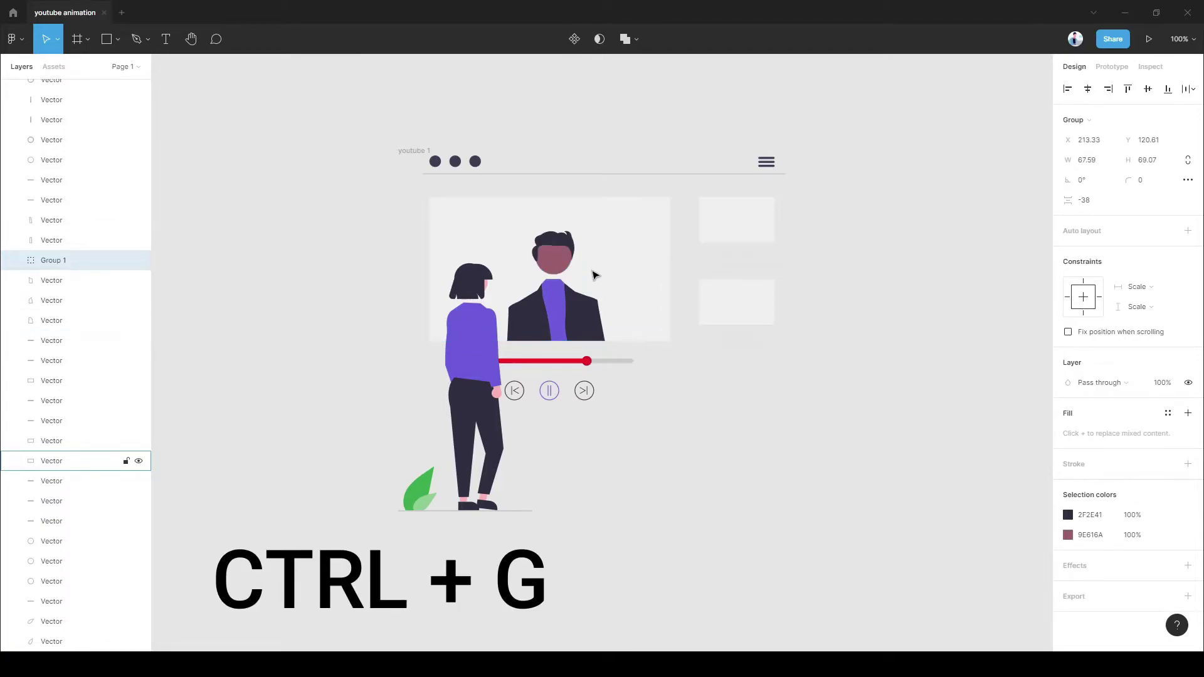
pyautogui.doubleClick(85, 266)
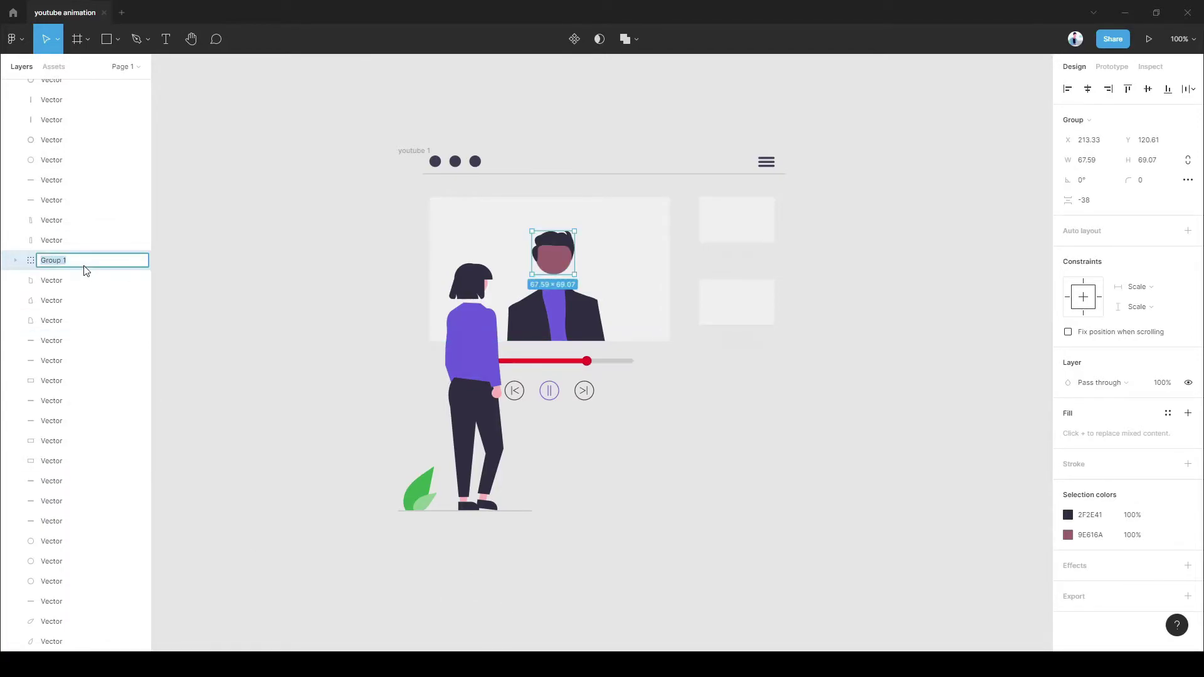
pyautogui.write('manHead')
pyautogui.click(229, 282)
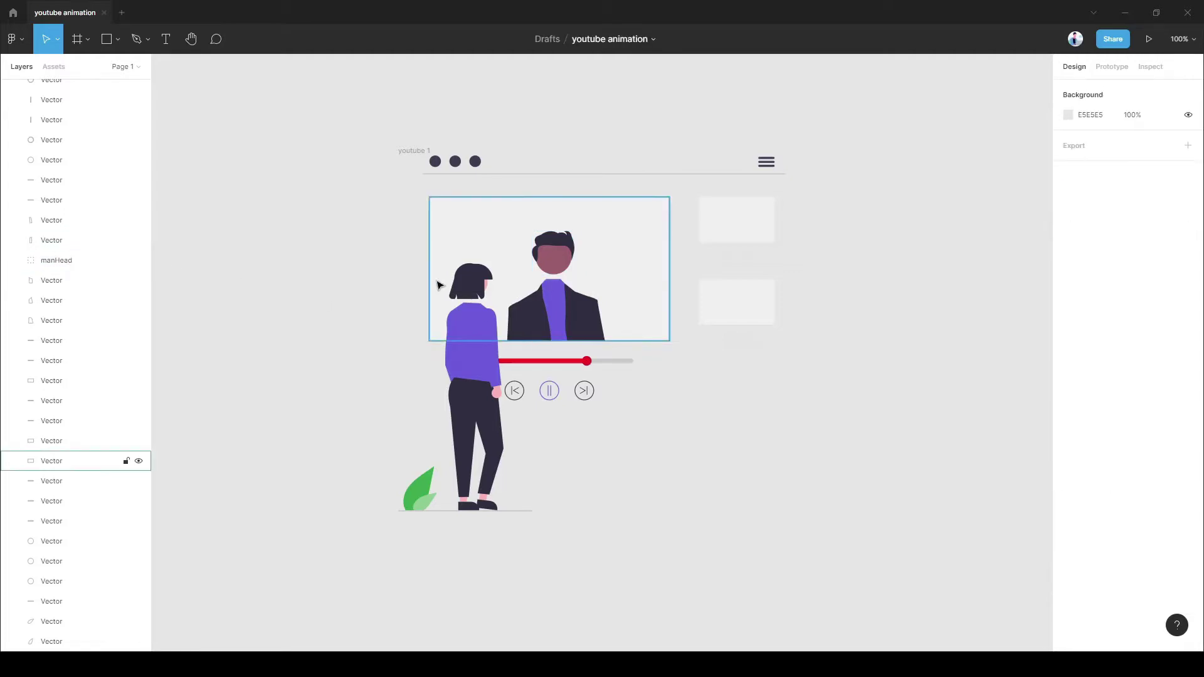
# - Group the woman's hair and face and name the group 'GirlHead'
pyautogui.moveTo(439, 282); pyautogui.dragTo(496, 306)
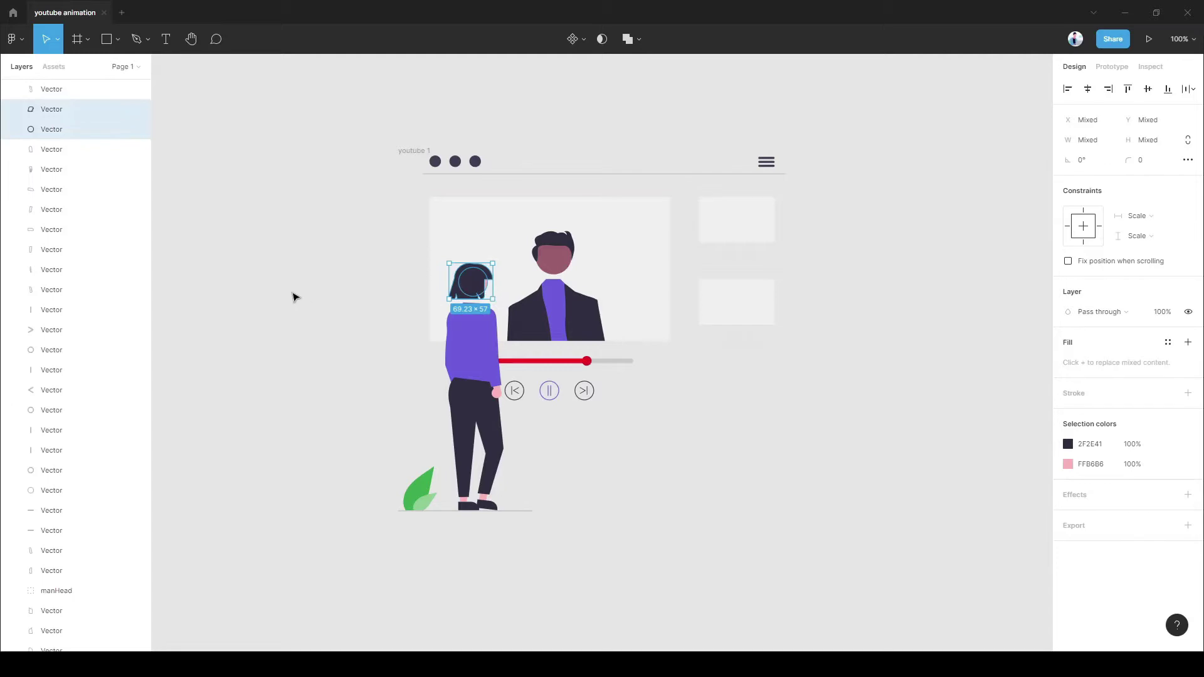
pyautogui.hotkey('ctrl', 'g')
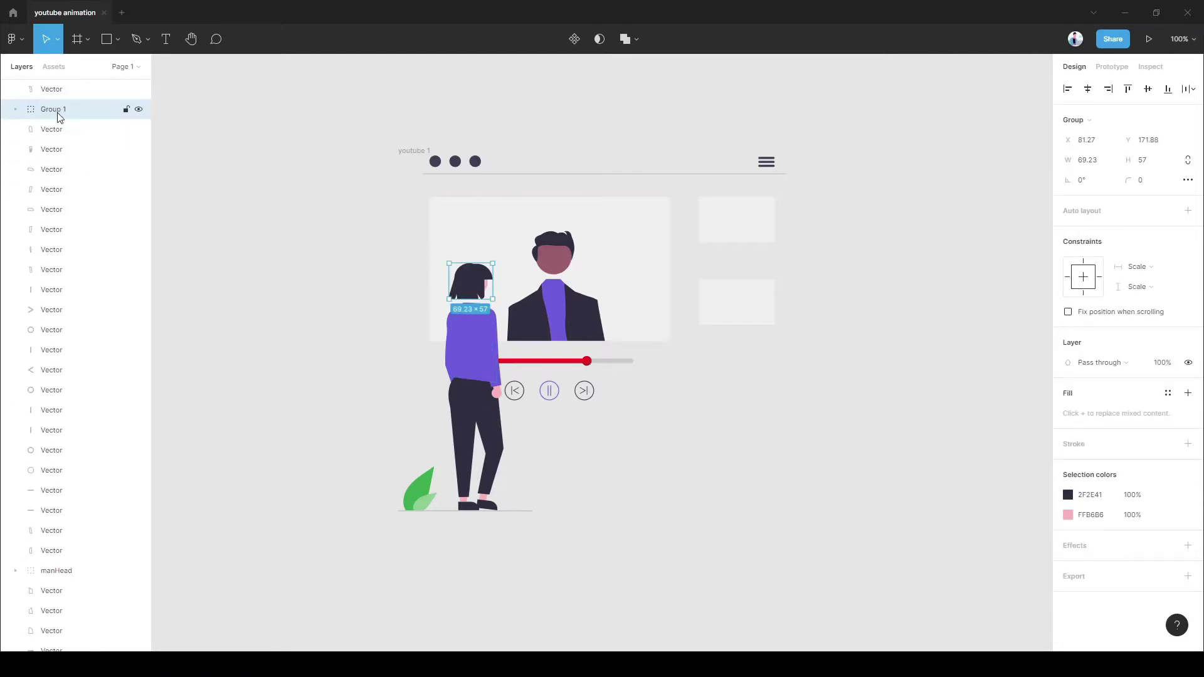
pyautogui.doubleClick(53, 112)
pyautogui.write('GirlHead')
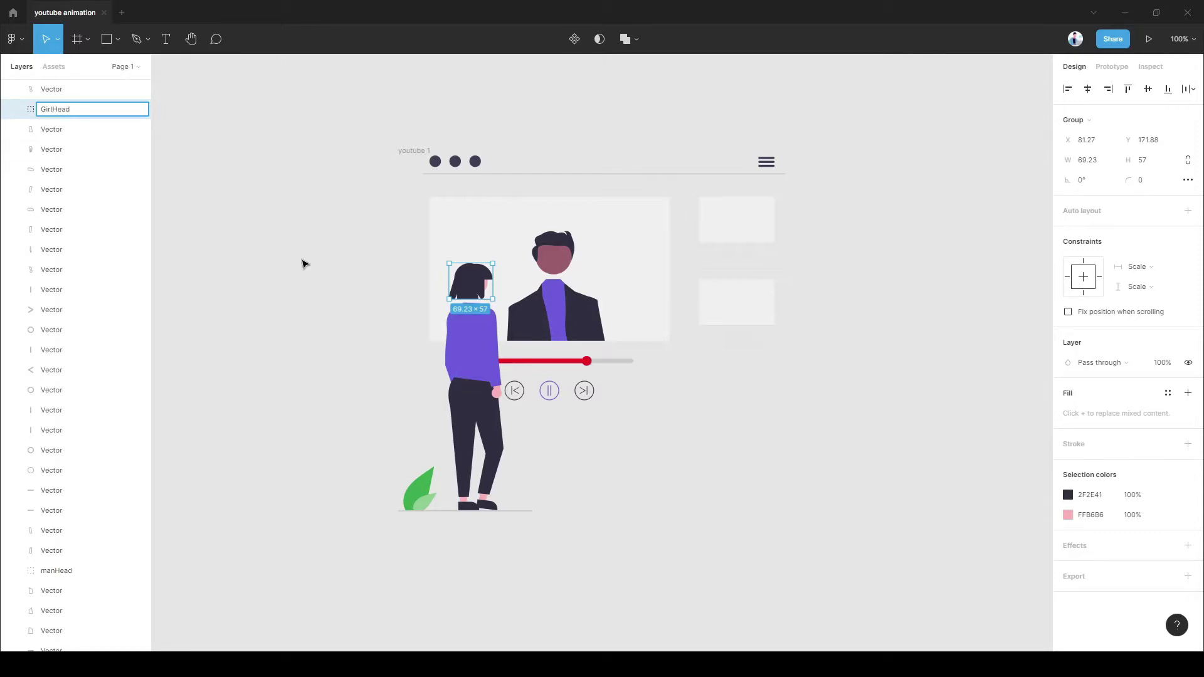
pyautogui.click(201, 178)
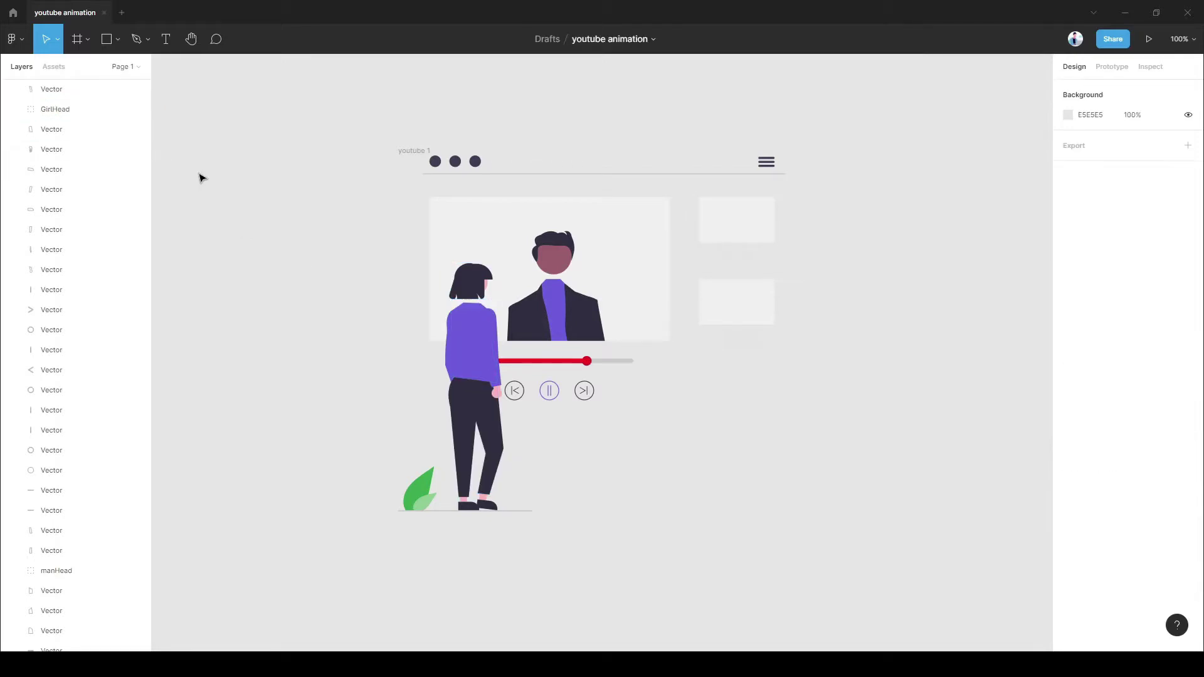
# - Paste a copy of the small light-green leaf and move it left beside the plant
pyautogui.click(405, 482)
pyautogui.click(335, 467)
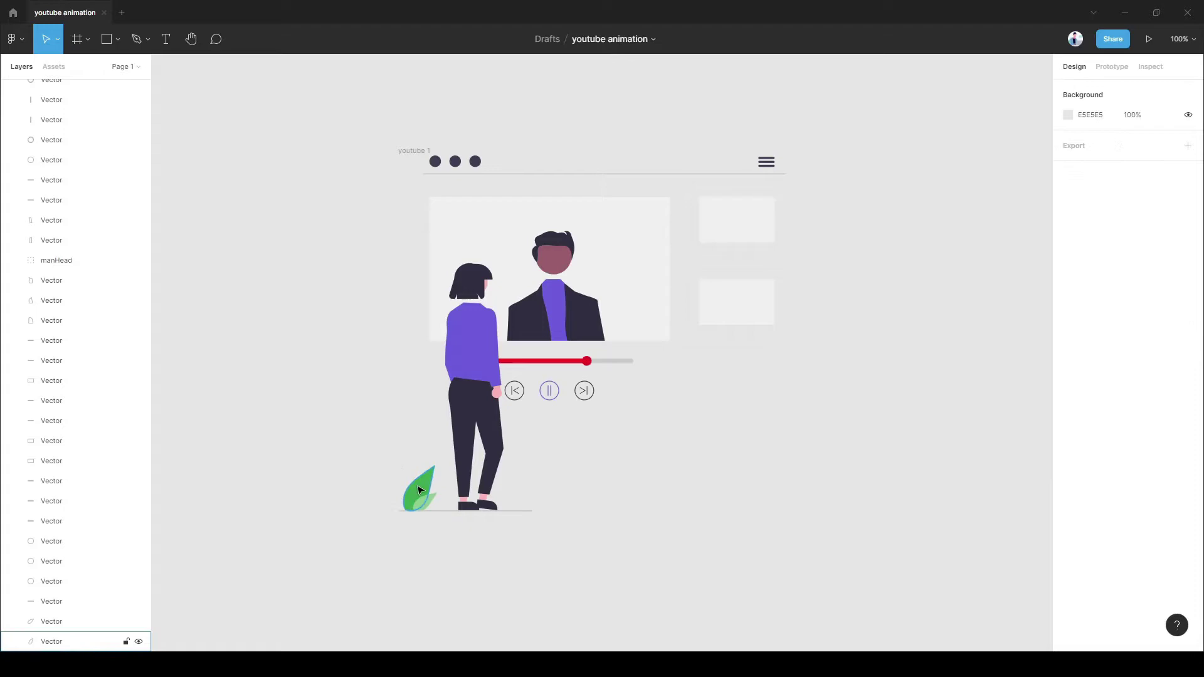
pyautogui.hotkey('ctrl', 'z')
pyautogui.click(366, 489)
pyautogui.click(416, 501)
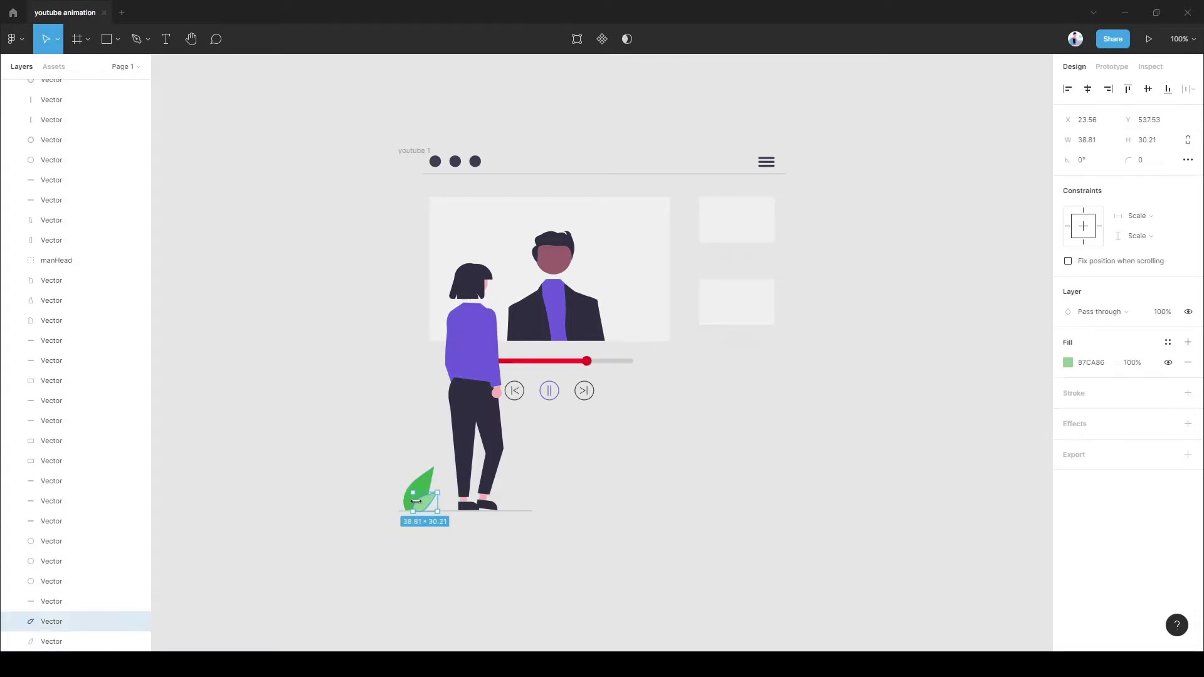
pyautogui.hotkey('ctrl', 'v')
pyautogui.moveTo(423, 510); pyautogui.dragTo(384, 521)
# - Group the rotated light-green leaf copy and name it 'leafOne'
pyautogui.click(428, 484)
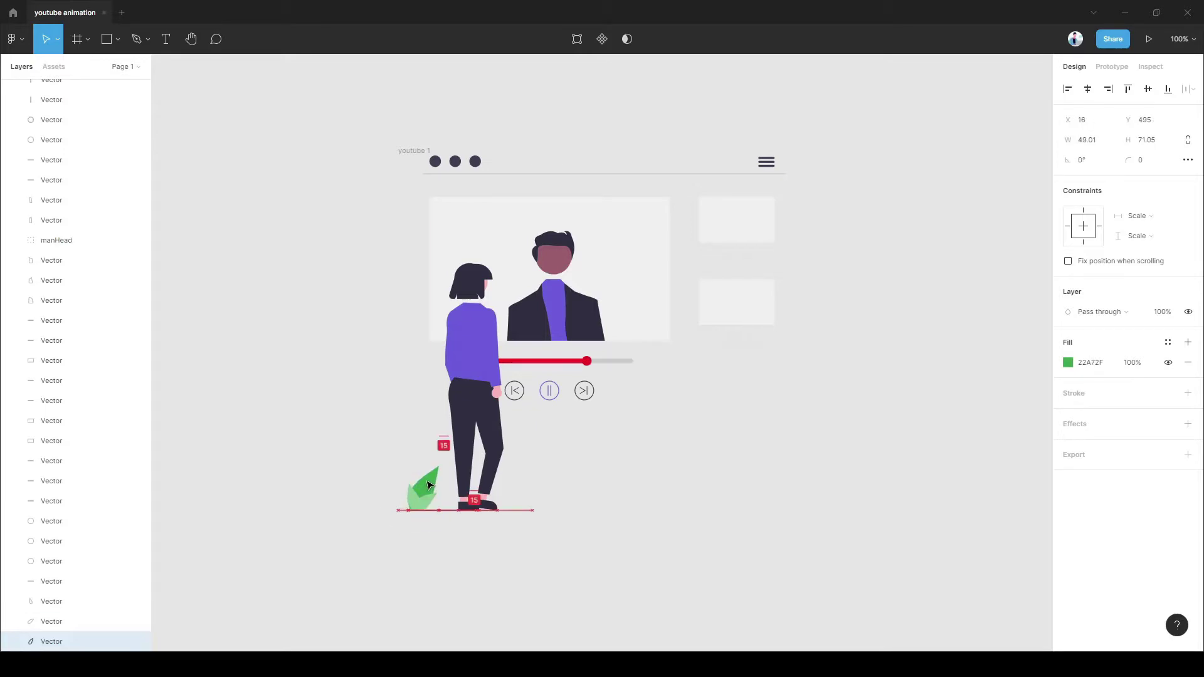
pyautogui.click(353, 468)
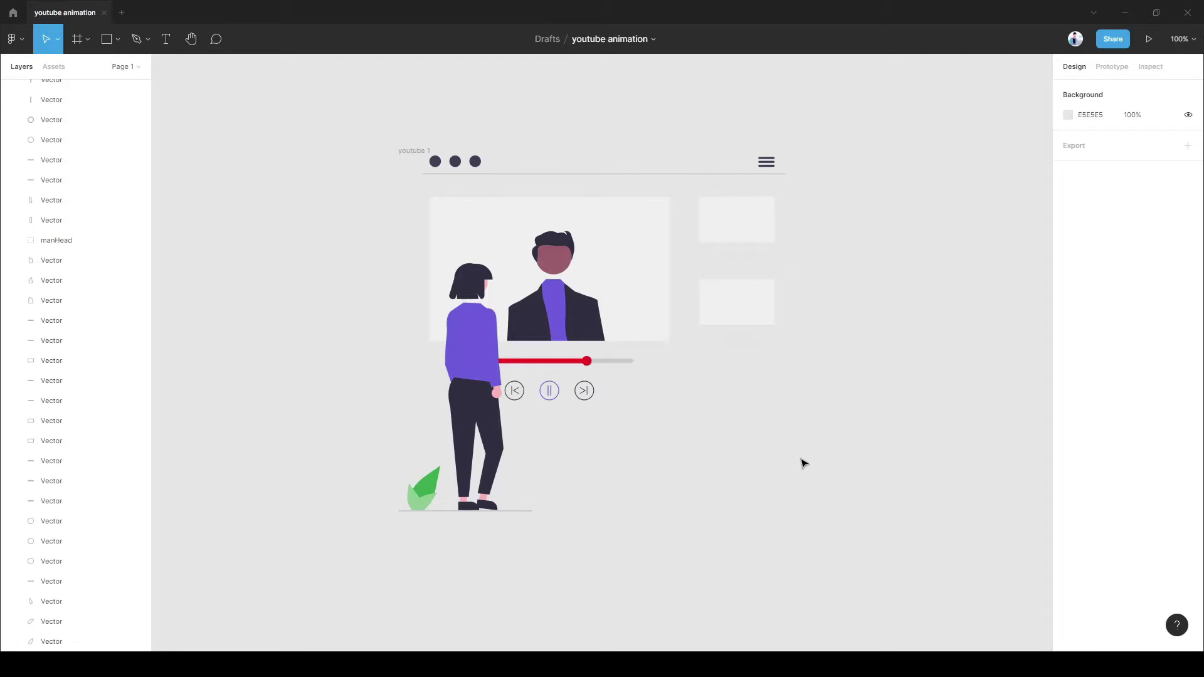
pyautogui.click(417, 500)
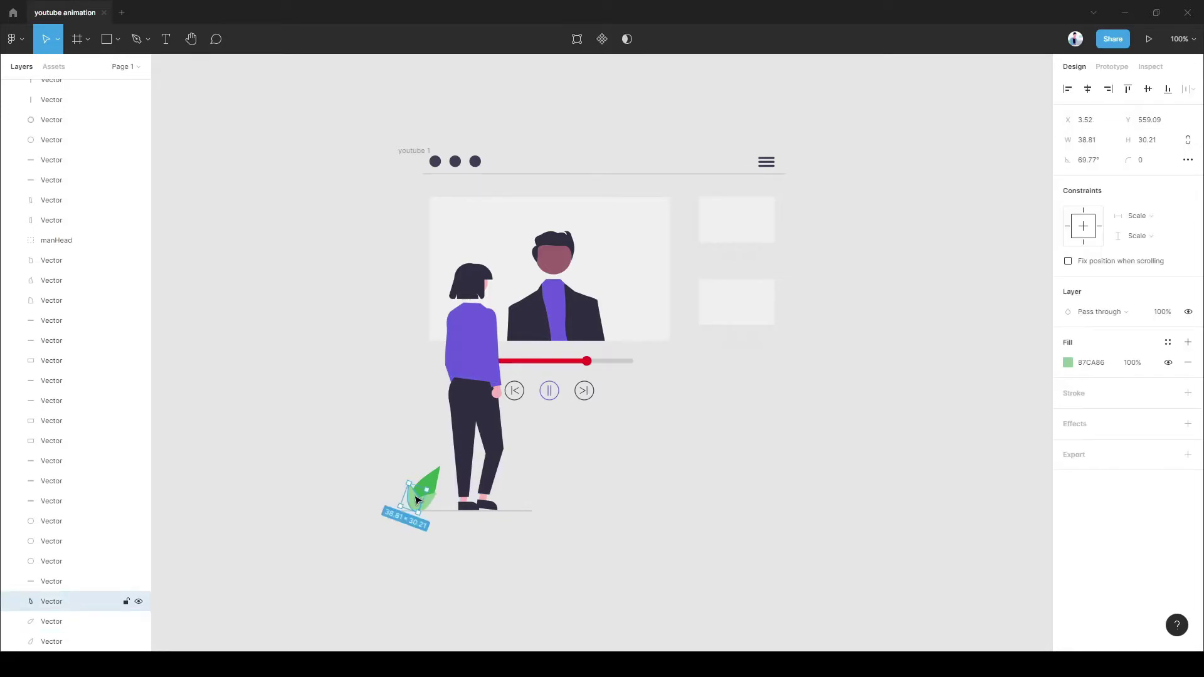
pyautogui.keyDown('shift'); pyautogui.click(417, 500); pyautogui.keyUp('shift')
pyautogui.hotkey('ctrl', 'g')
pyautogui.doubleClick(56, 602)
pyautogui.write('leafOne')
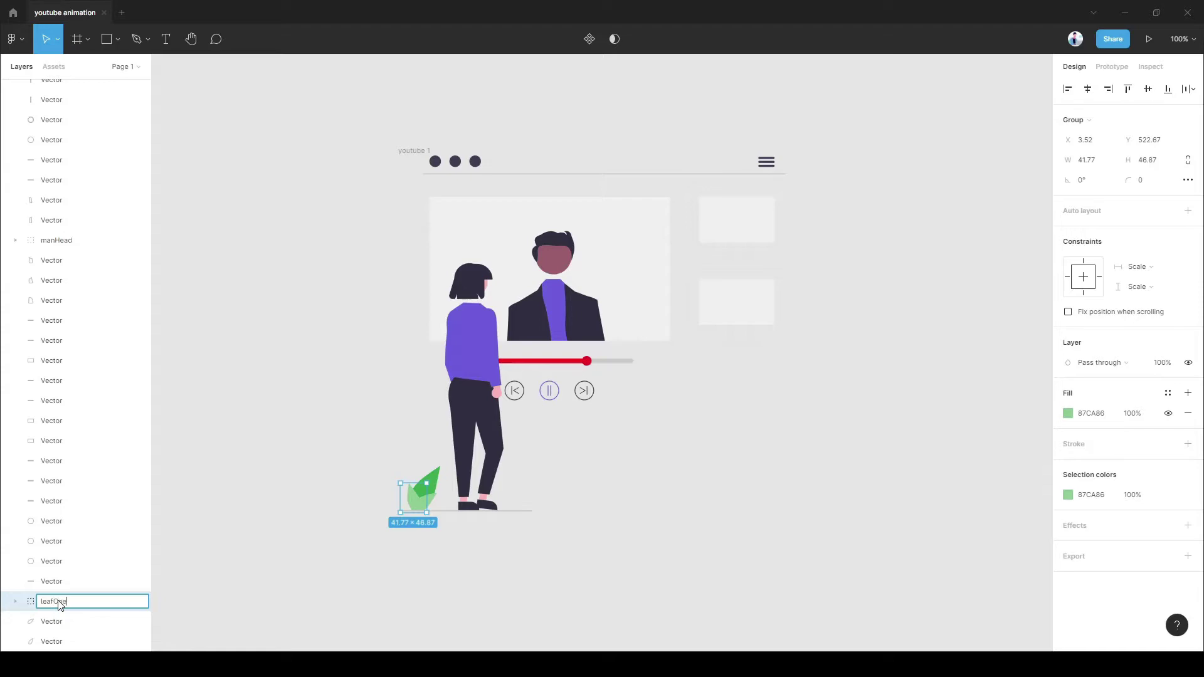
pyautogui.click(235, 512)
# - Group the original light-green leaf on its own as 'leafTwo'
pyautogui.click(437, 501)
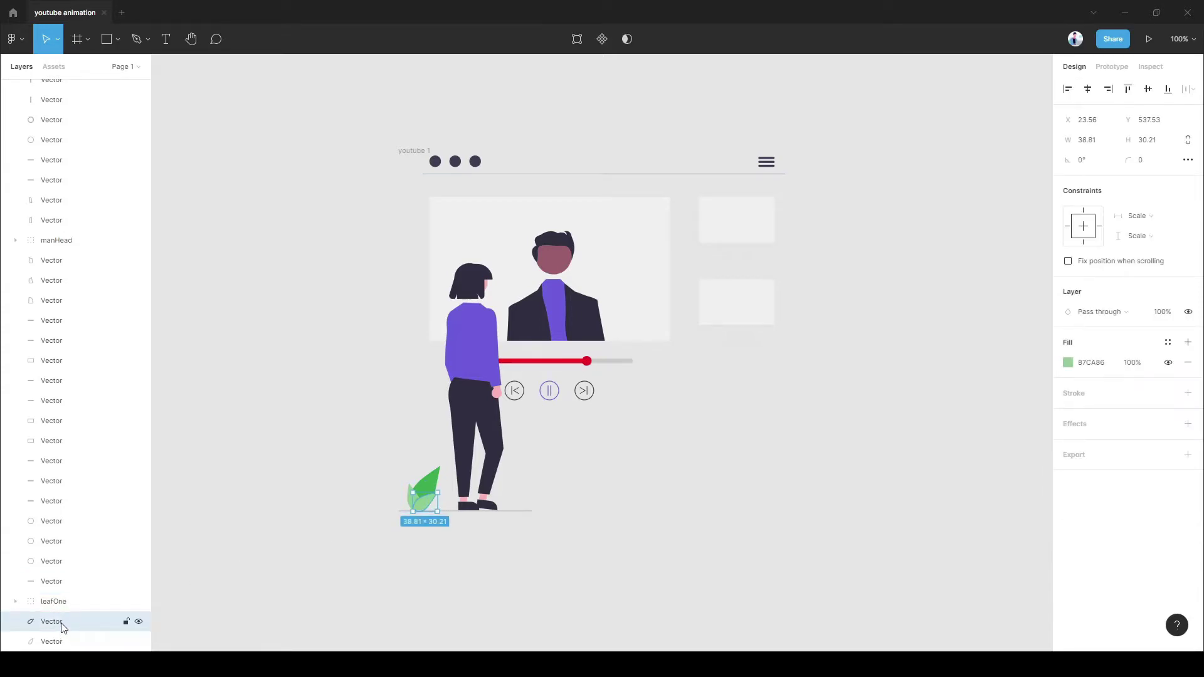
pyautogui.hotkey('ctrl', 'g')
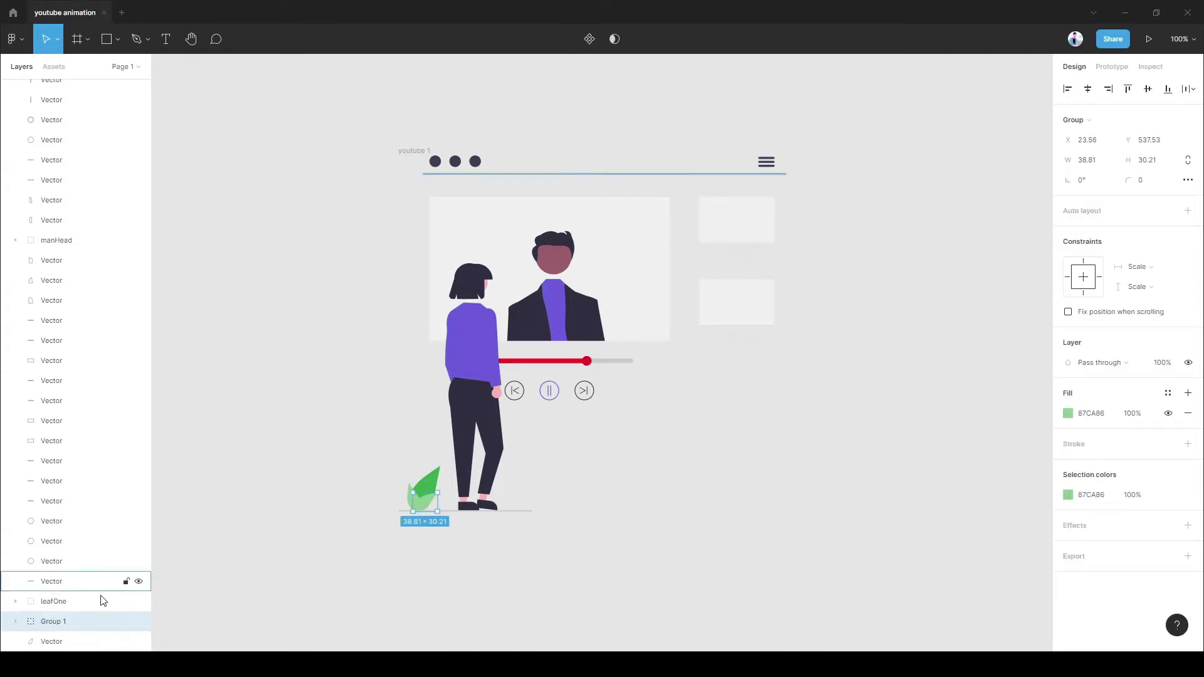
pyautogui.doubleClick(54, 624)
pyautogui.write('leaf')
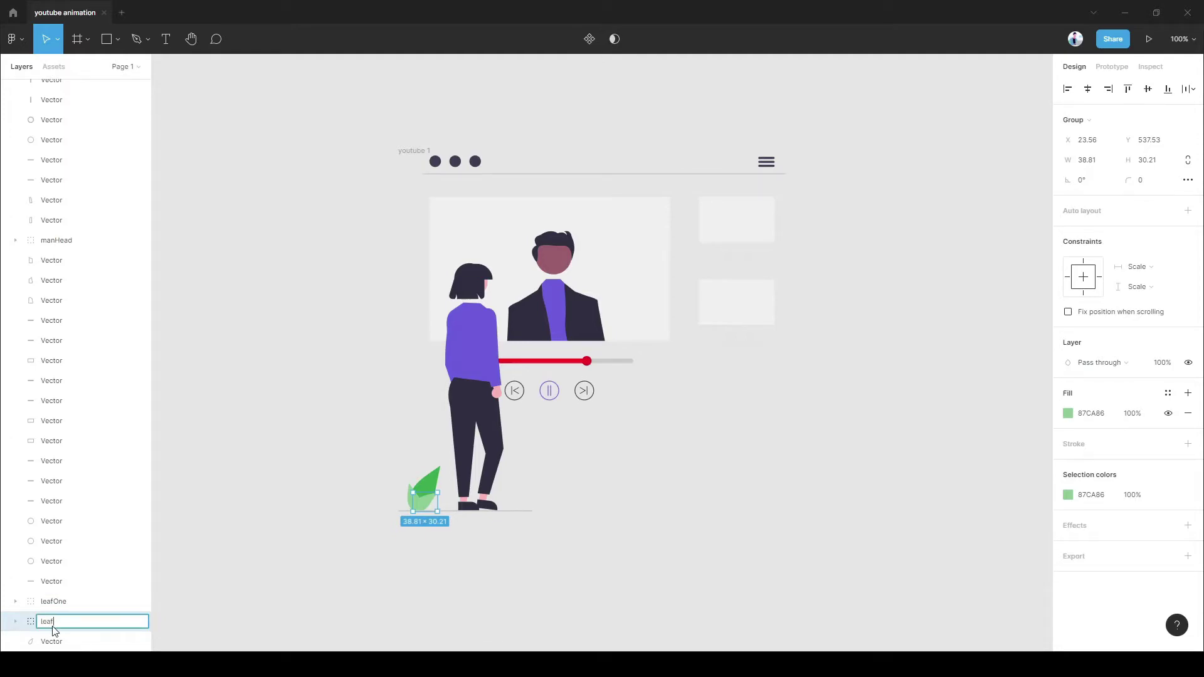
pyautogui.write('Two')
pyautogui.click(214, 552)
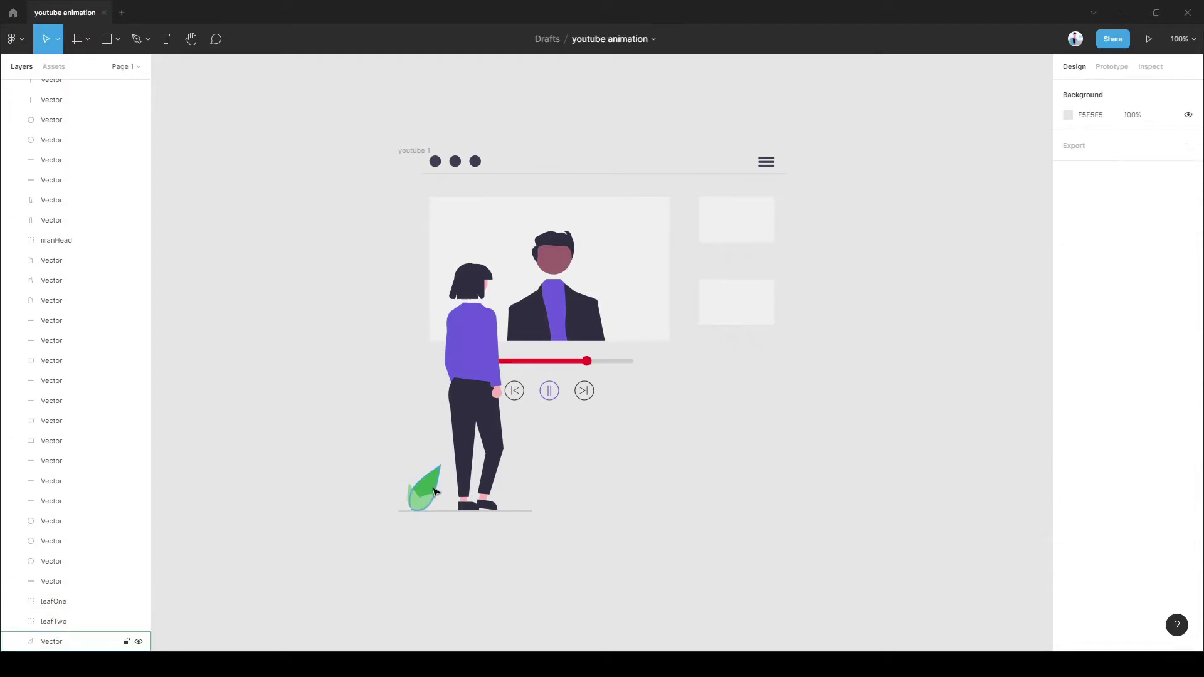
# - Group the dark green leaf on its own as 'BigLeaf'
pyautogui.click(126, 641)
pyautogui.hotkey('ctrl', 'g')
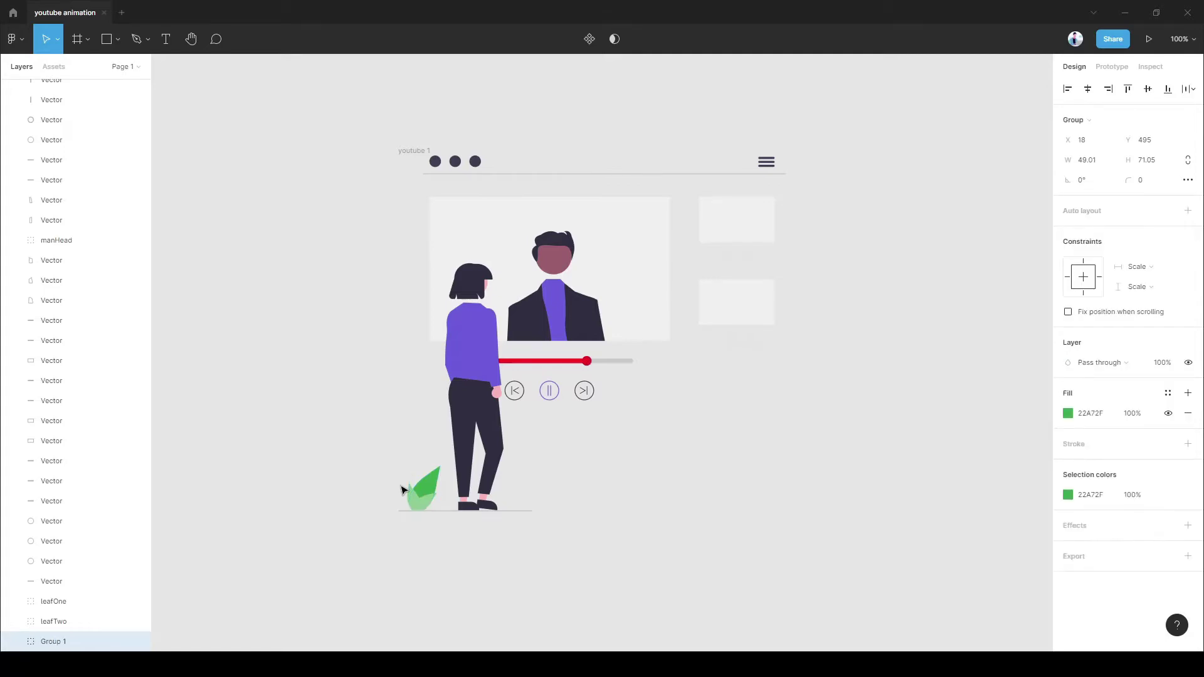
pyautogui.doubleClick(111, 642)
pyautogui.write('BigLeaf')
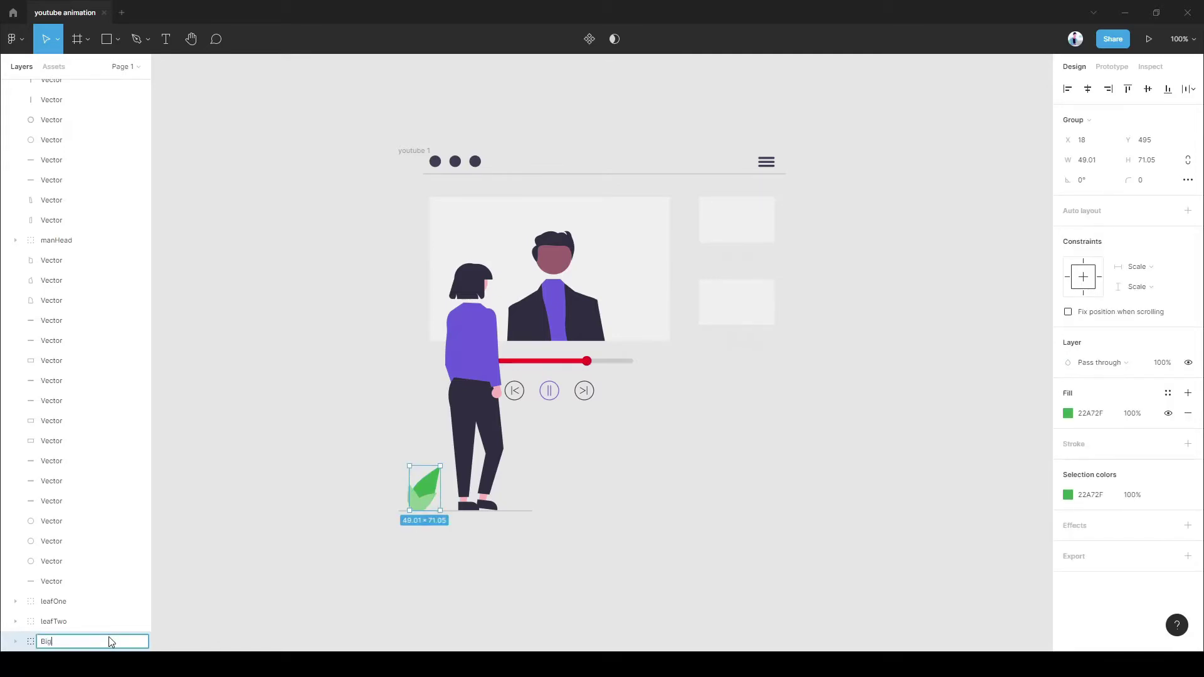
pyautogui.click(262, 378)
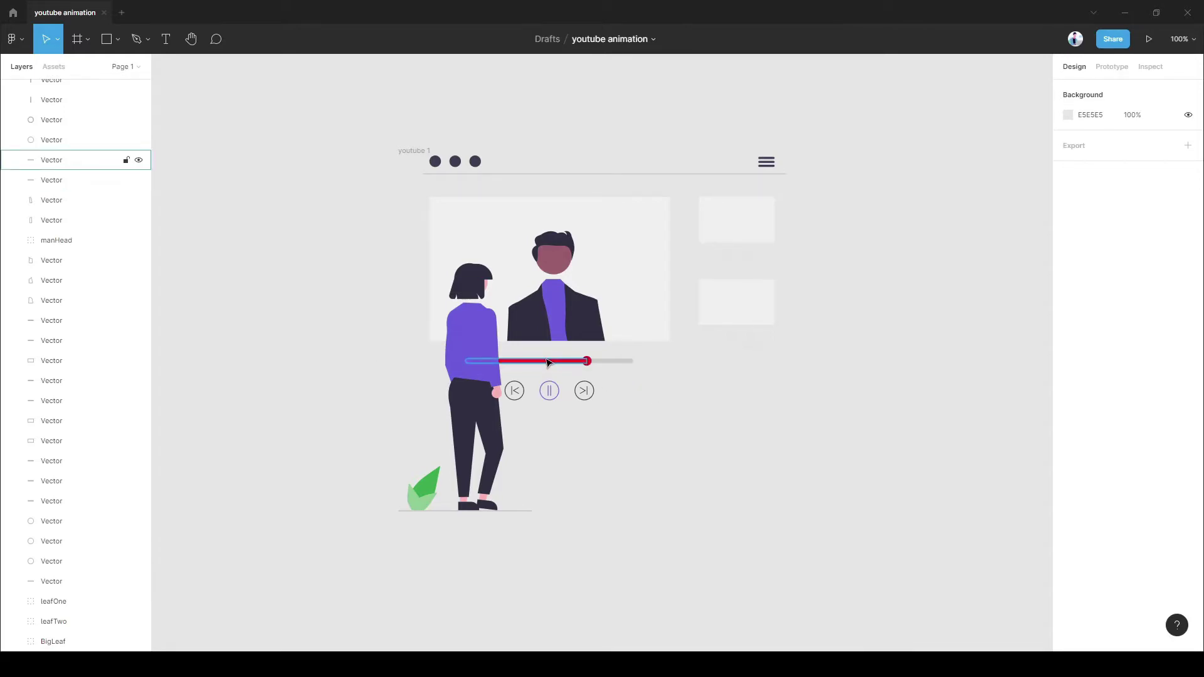
# - Group the red progress bar with its knob and name it 'slideBar'
pyautogui.click(586, 361)
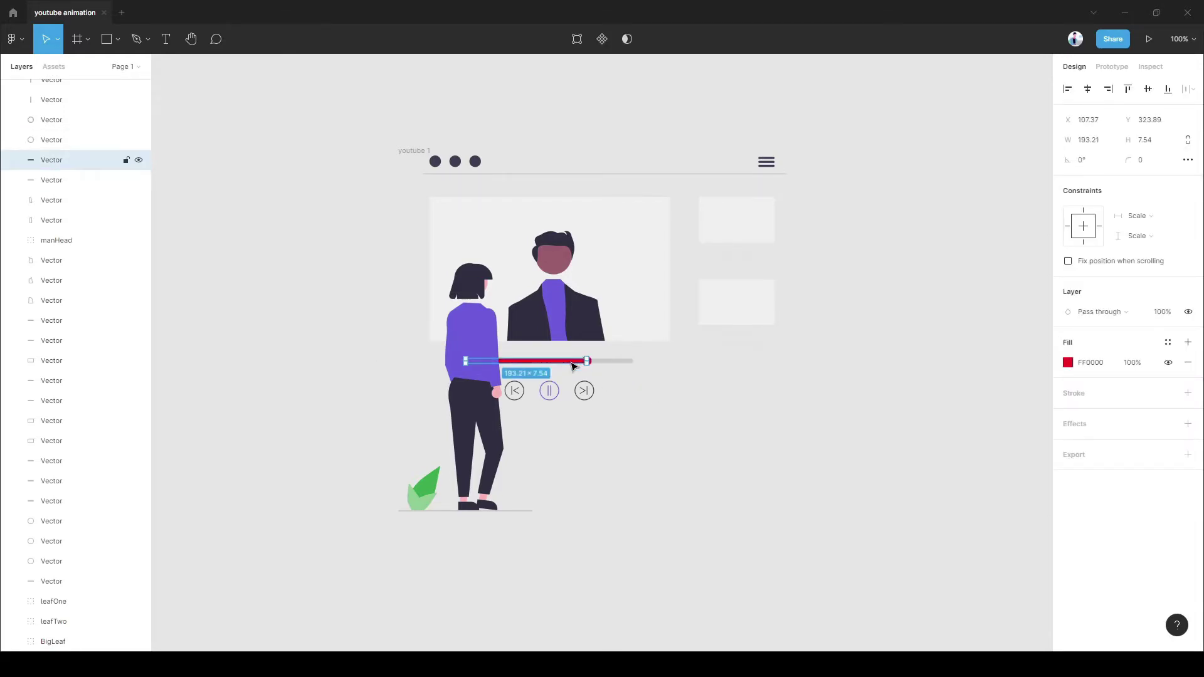
pyautogui.click(615, 381)
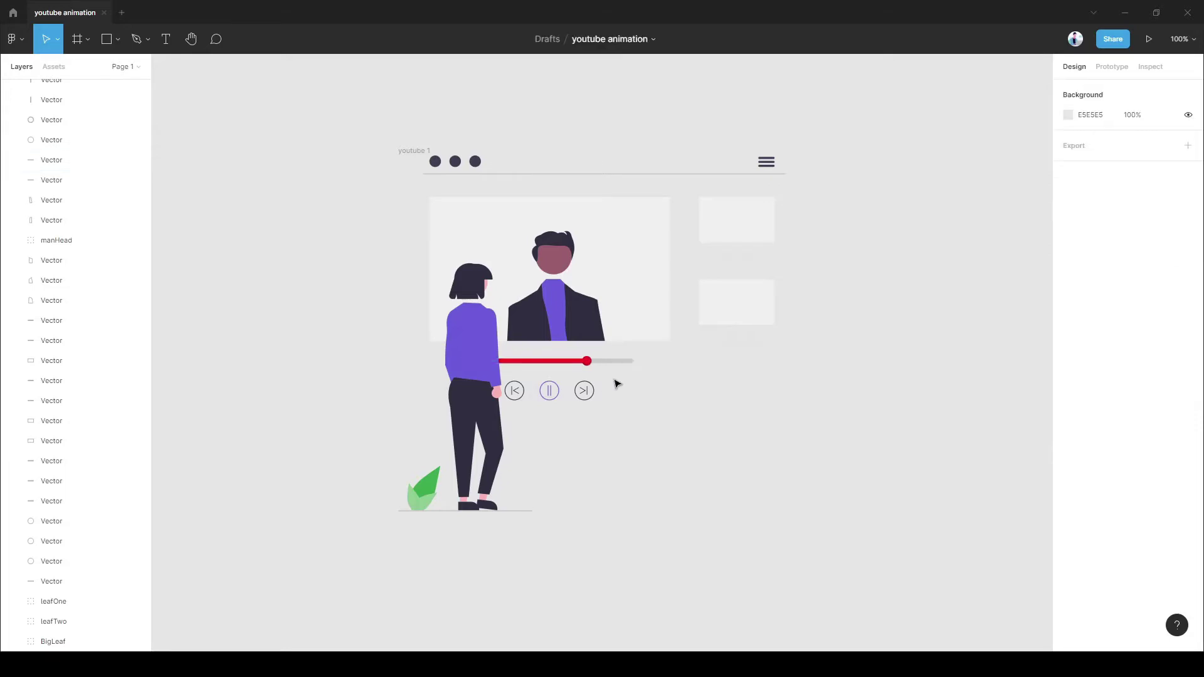
pyautogui.moveTo(586, 370); pyautogui.dragTo(568, 359)
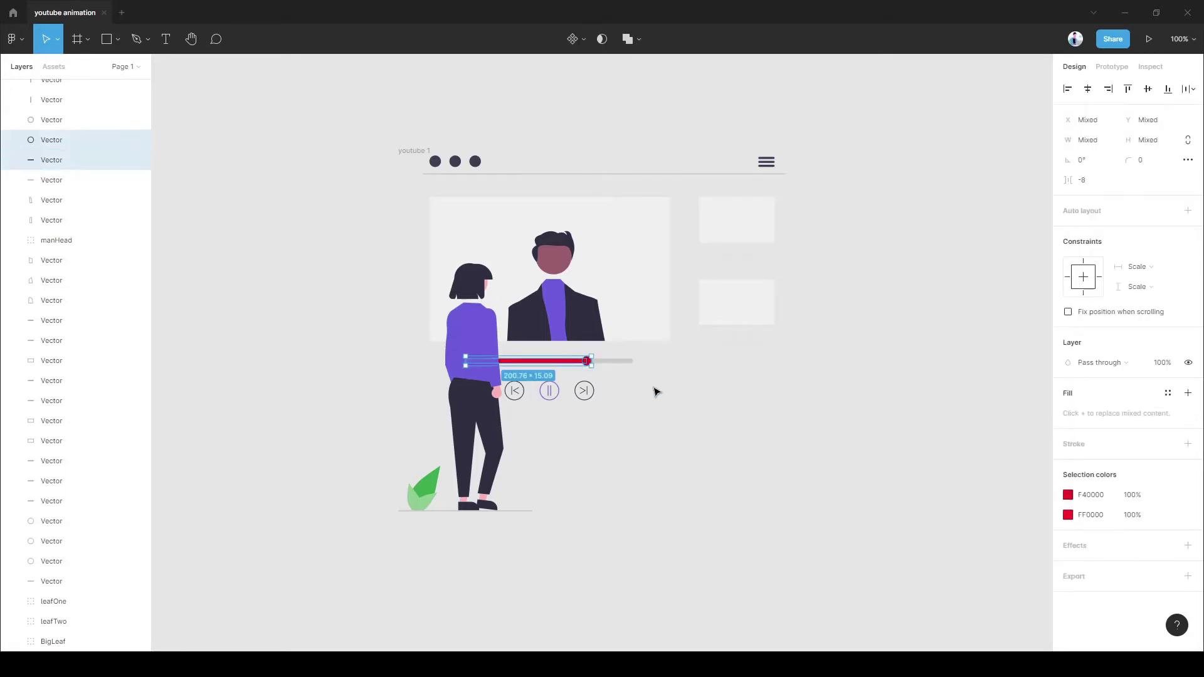
pyautogui.hotkey('ctrl', 'g')
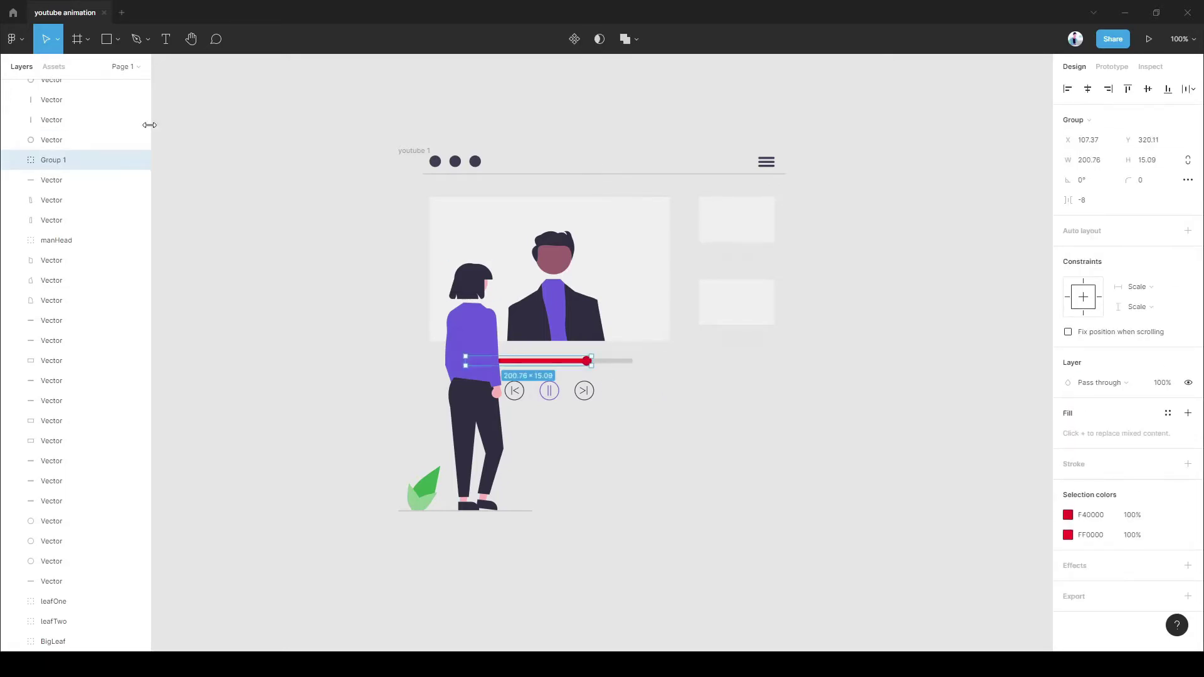
pyautogui.doubleClick(52, 161)
pyautogui.write('sli')
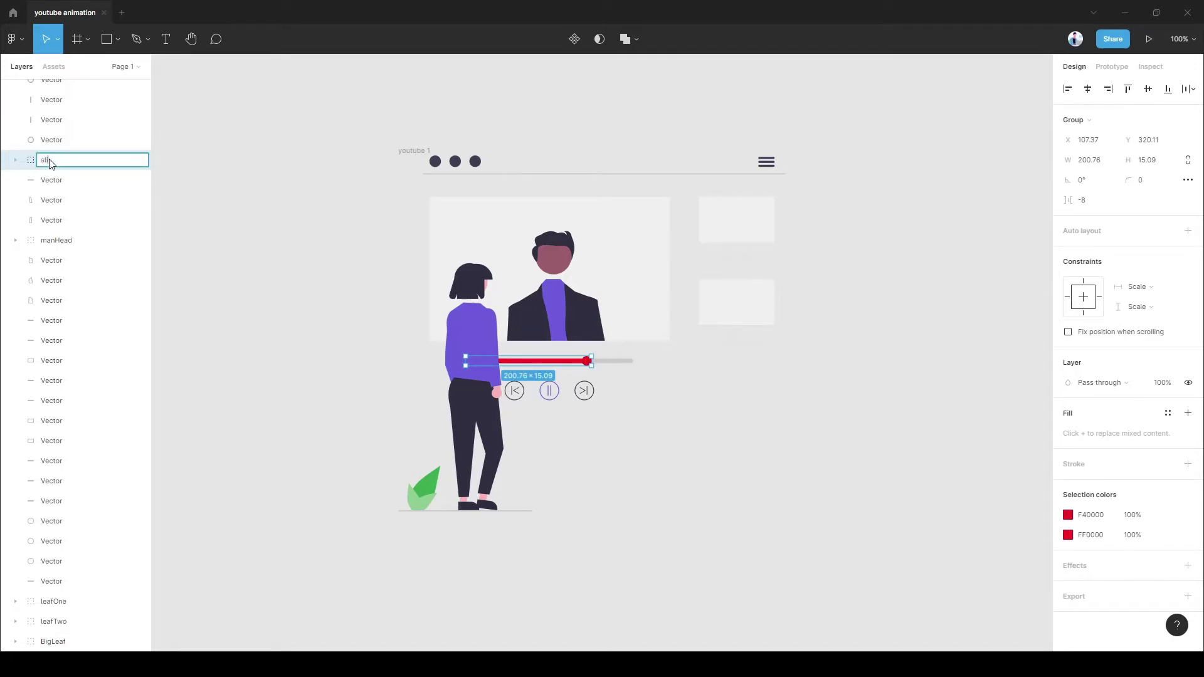
pyautogui.write('deBar')
pyautogui.click(278, 223)
# - Group the three hamburger menu lines and name the group 'hamburgers'
pyautogui.moveTo(756, 142); pyautogui.dragTo(770, 170)
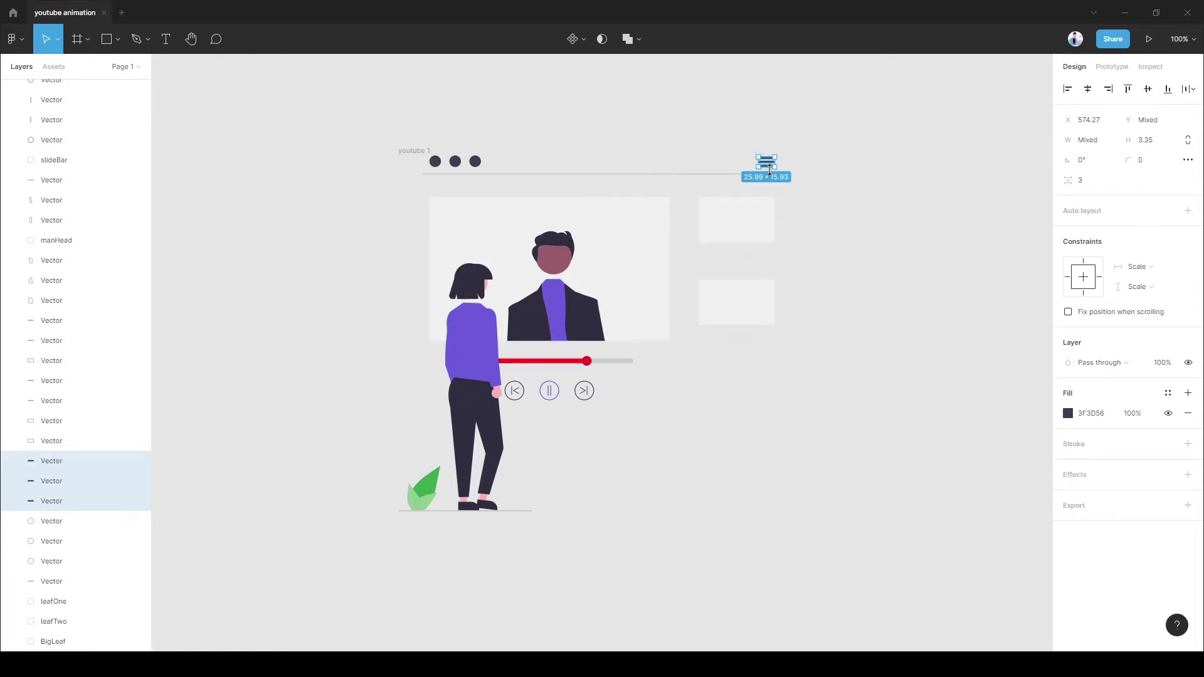
pyautogui.hotkey('ctrl', 'g')
pyautogui.doubleClick(62, 505)
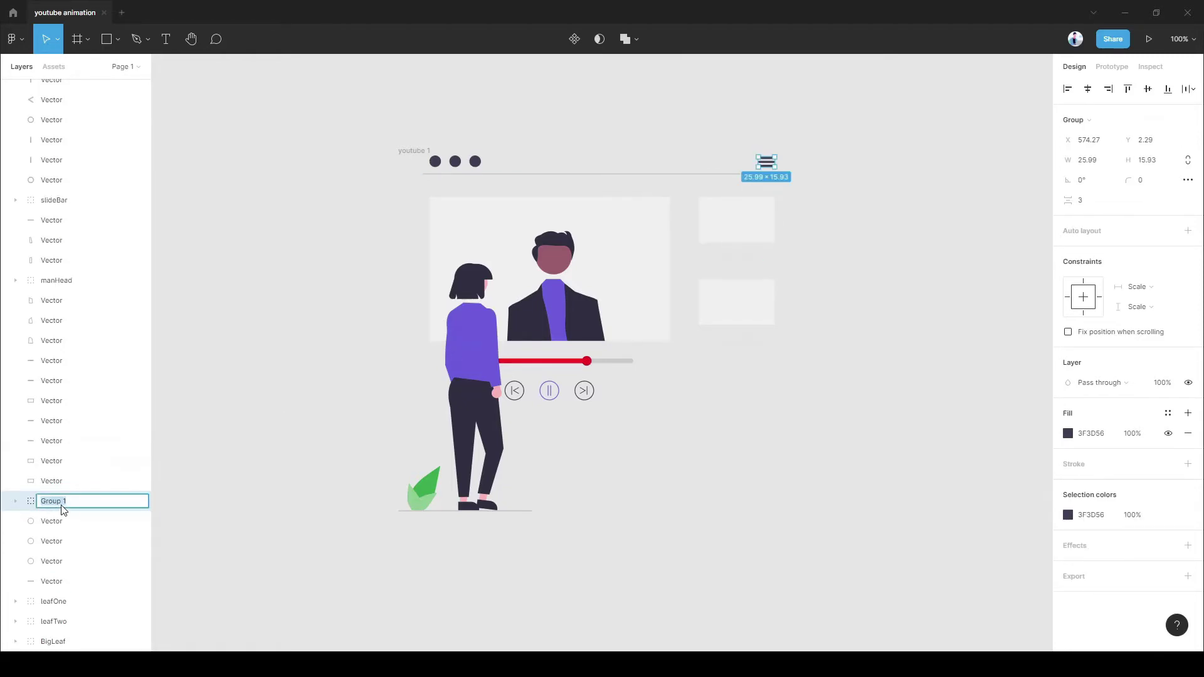
pyautogui.write('Ham')
pyautogui.press('BackSpace')
# - Fill the girl's purple sleeve and arm pieces with light green 87CA86
pyautogui.write('hamburgers')
pyautogui.click(324, 346)
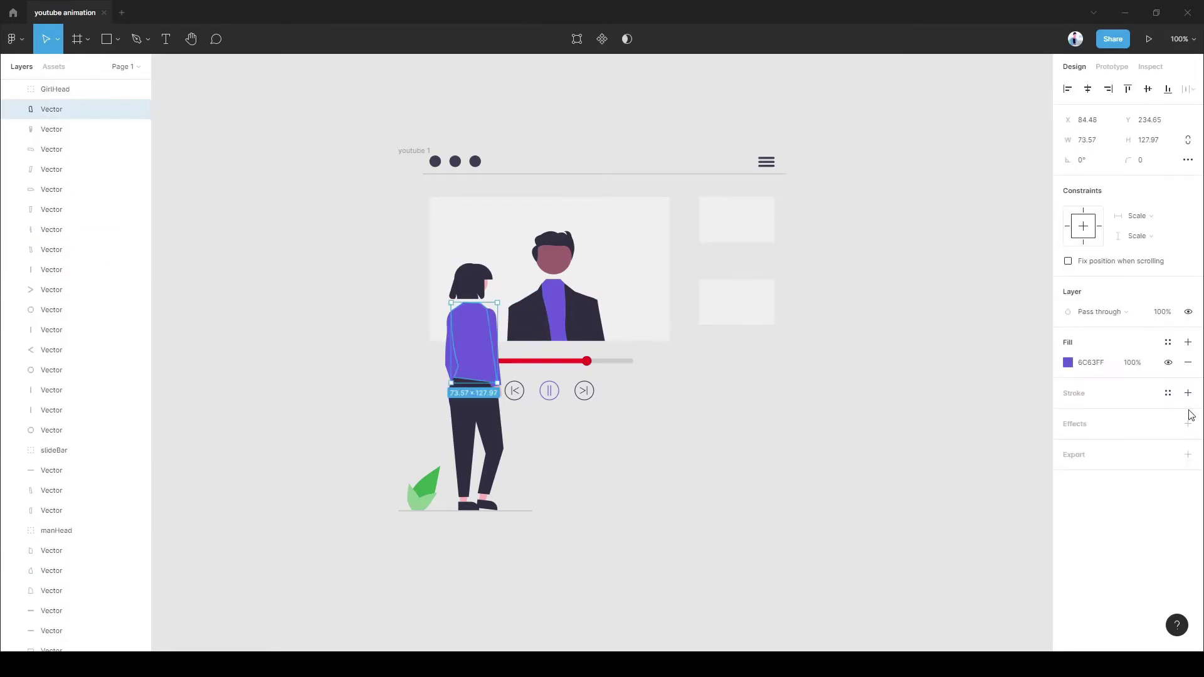
pyautogui.click(1068, 364)
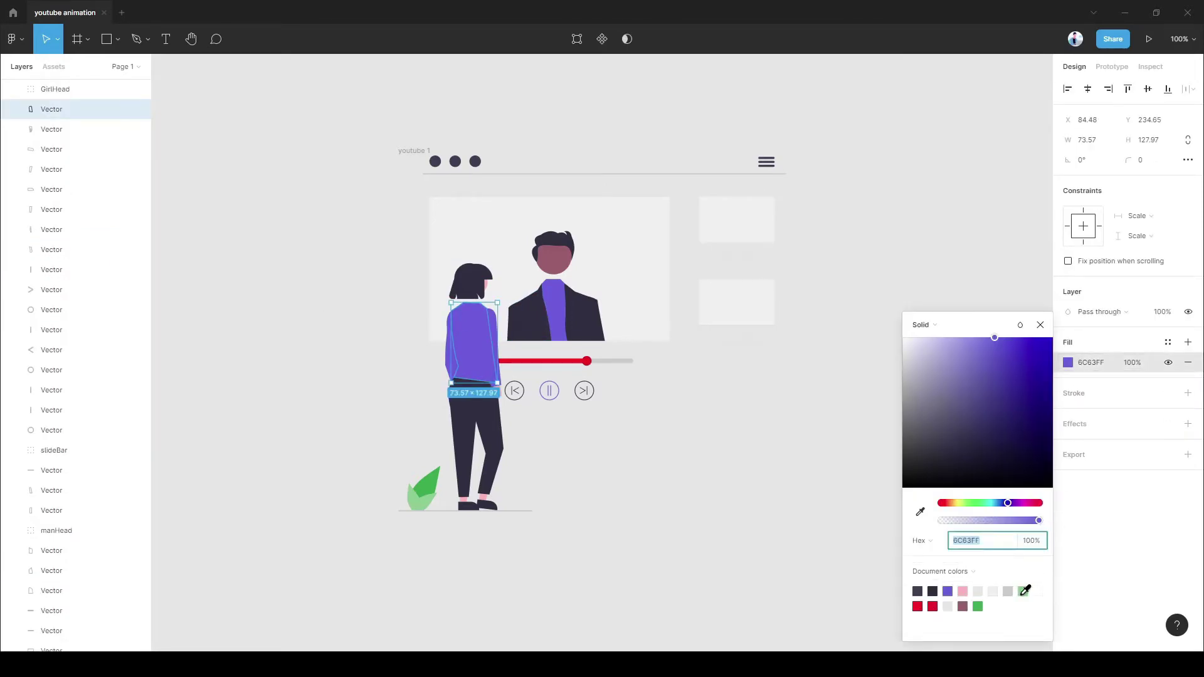
pyautogui.click(1025, 591)
pyautogui.press('Escape')
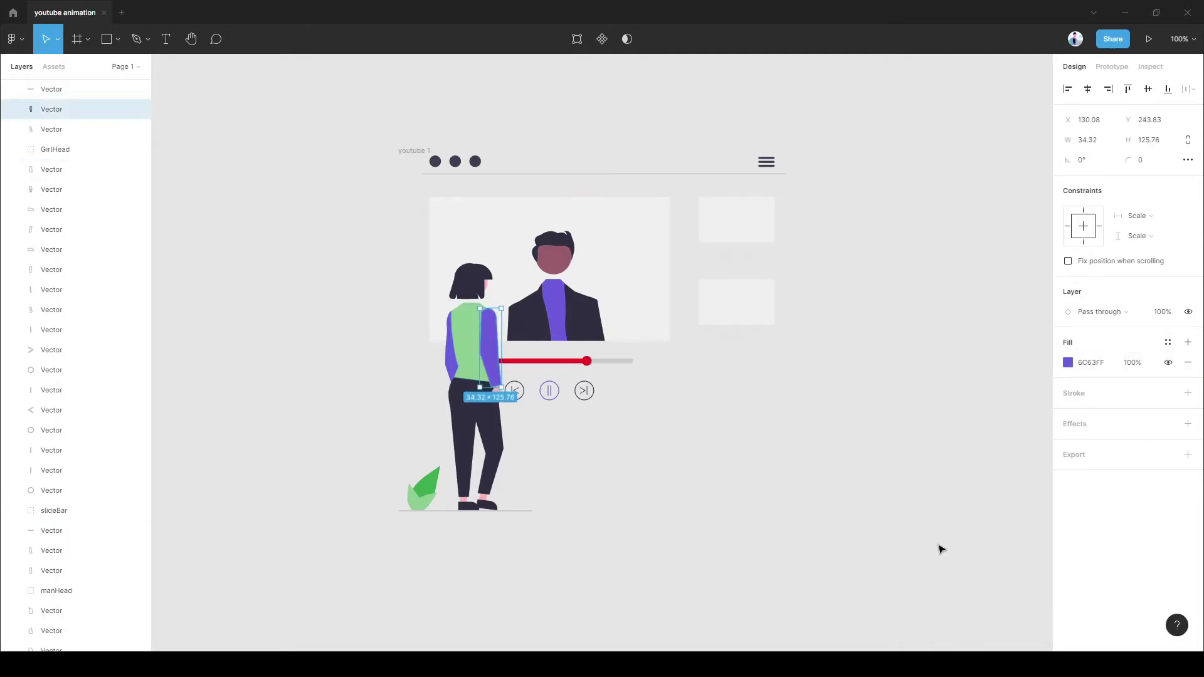
pyautogui.click(1069, 363)
pyautogui.click(1024, 591)
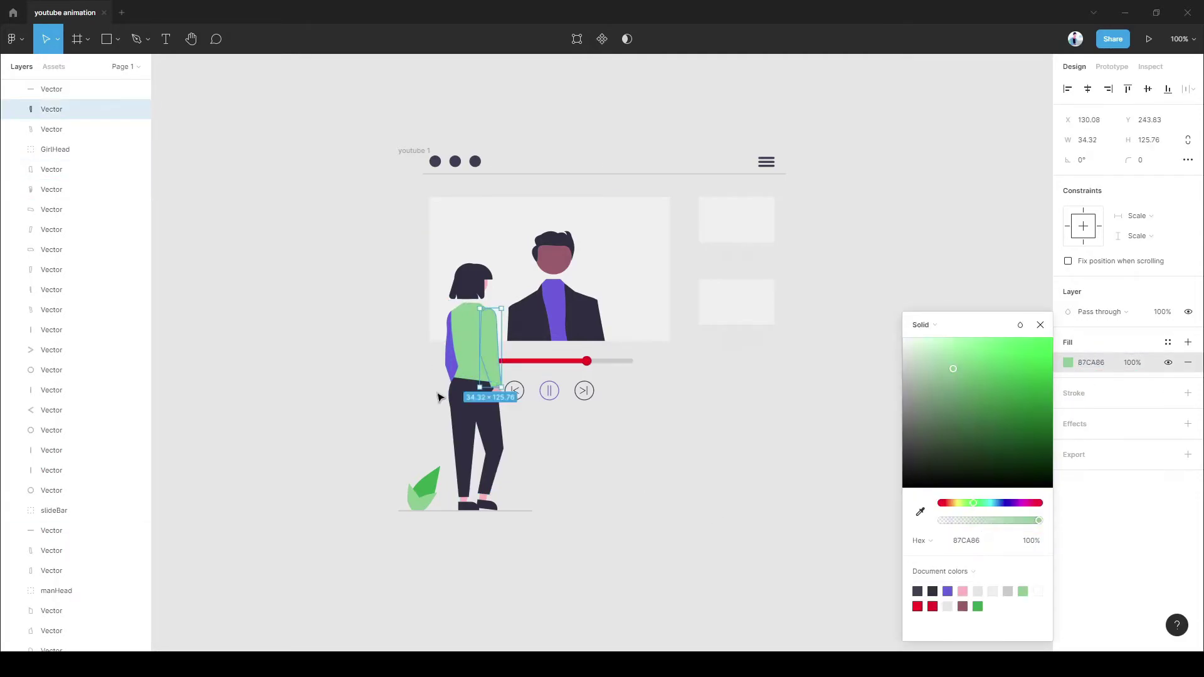
pyautogui.click(449, 378)
pyautogui.click(1069, 363)
pyautogui.click(992, 587)
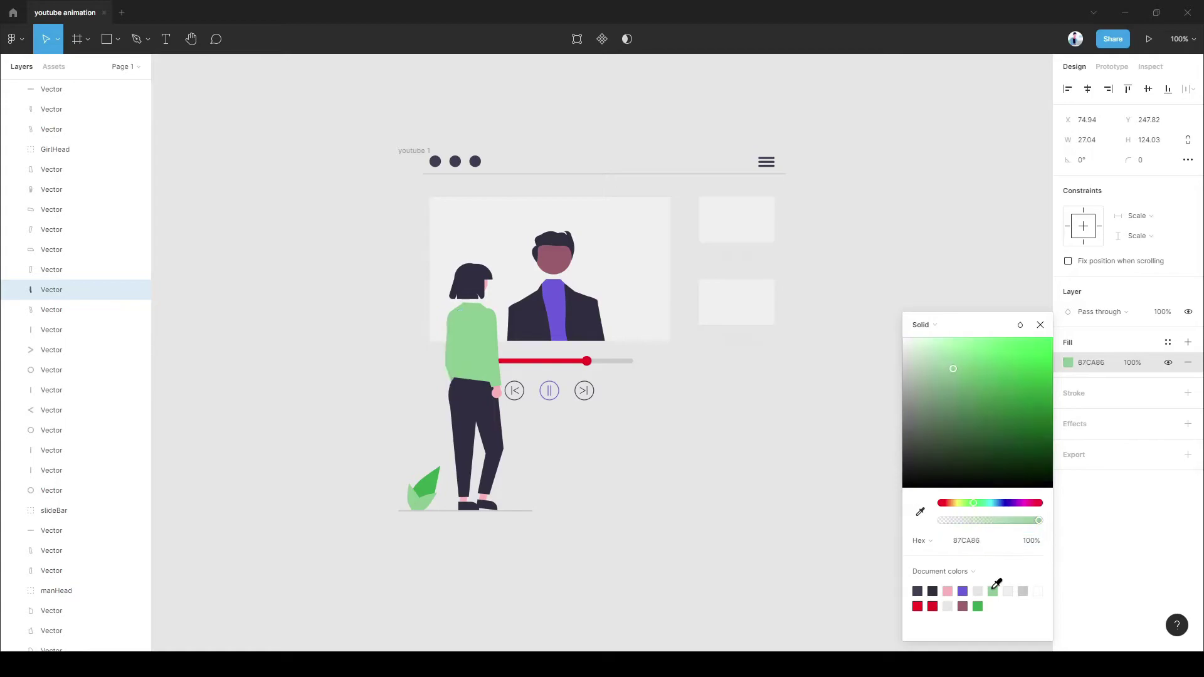
pyautogui.click(728, 488)
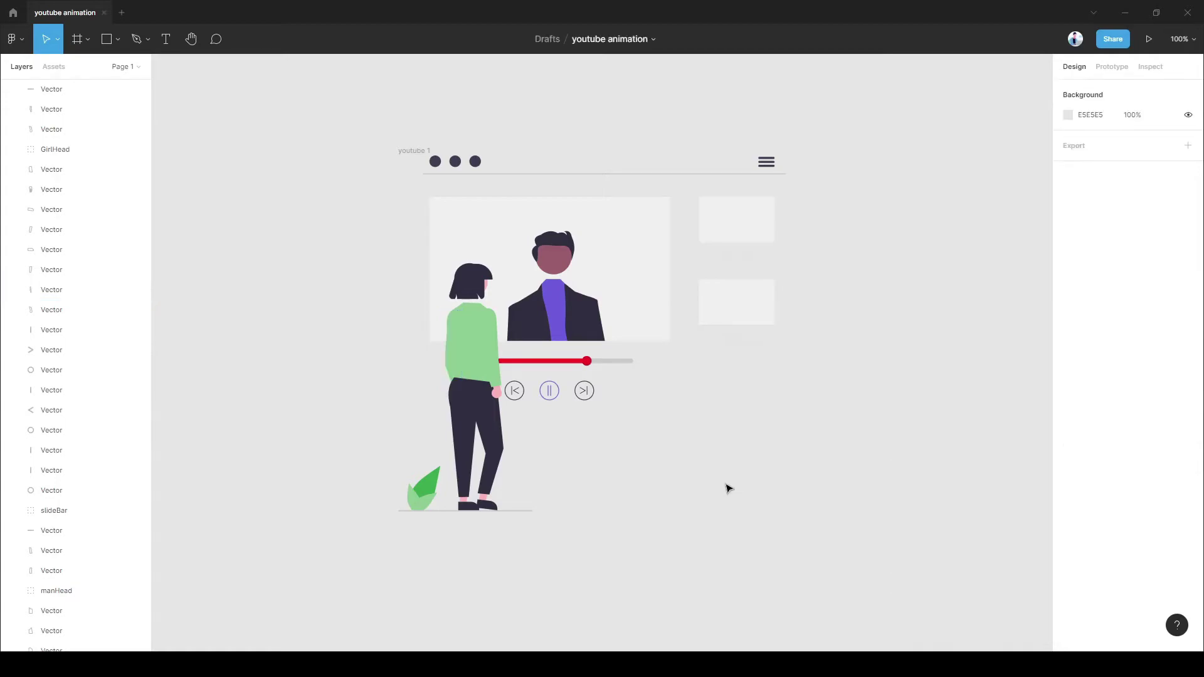
# - Add drop shadows to the girl's torso, both arms and the BigLeaf group
pyautogui.click(470, 339)
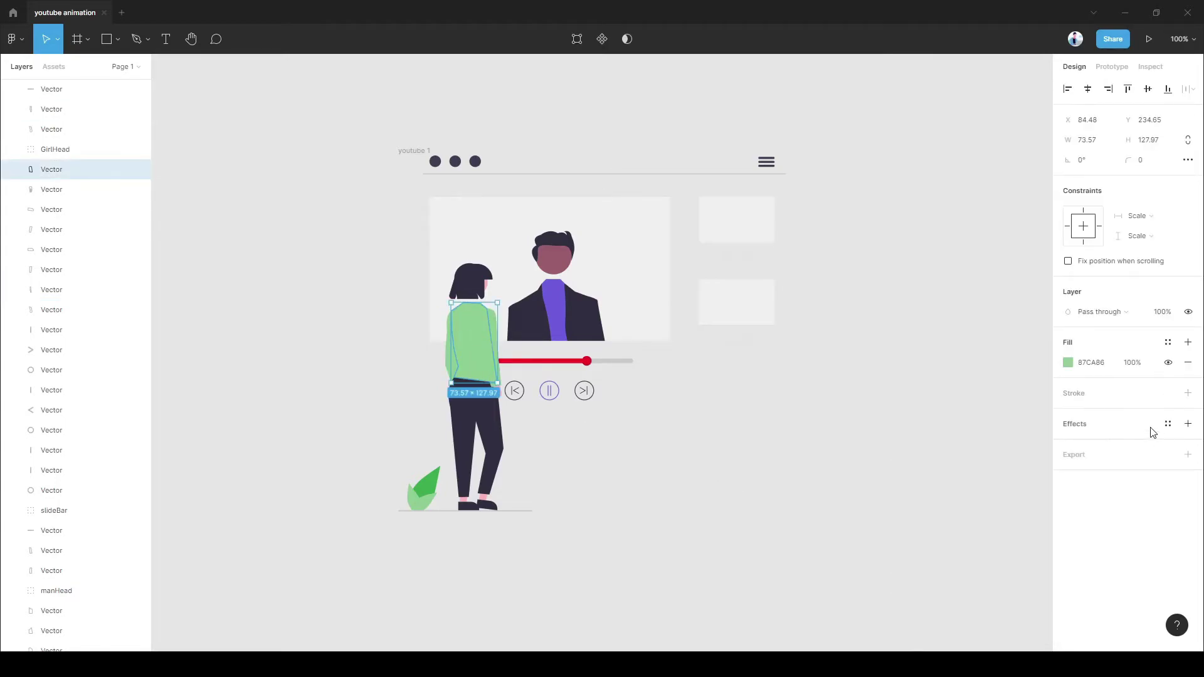
pyautogui.click(1186, 427)
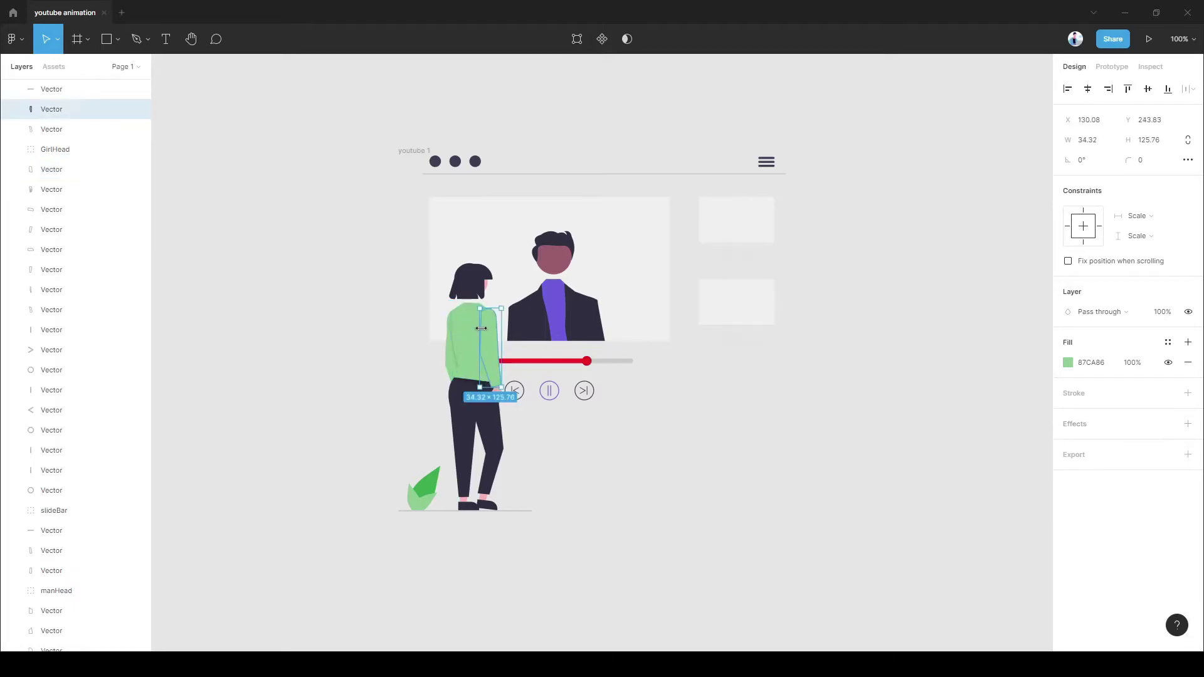
pyautogui.click(1191, 424)
pyautogui.click(453, 348)
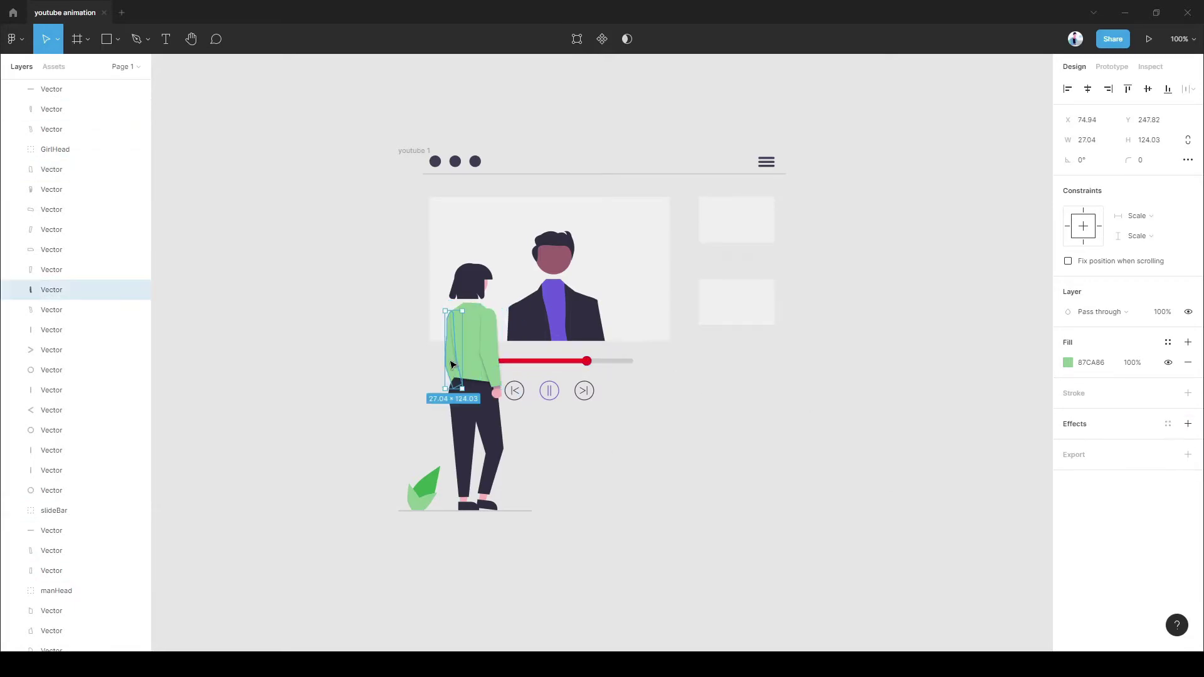
pyautogui.click(1190, 424)
pyautogui.click(924, 482)
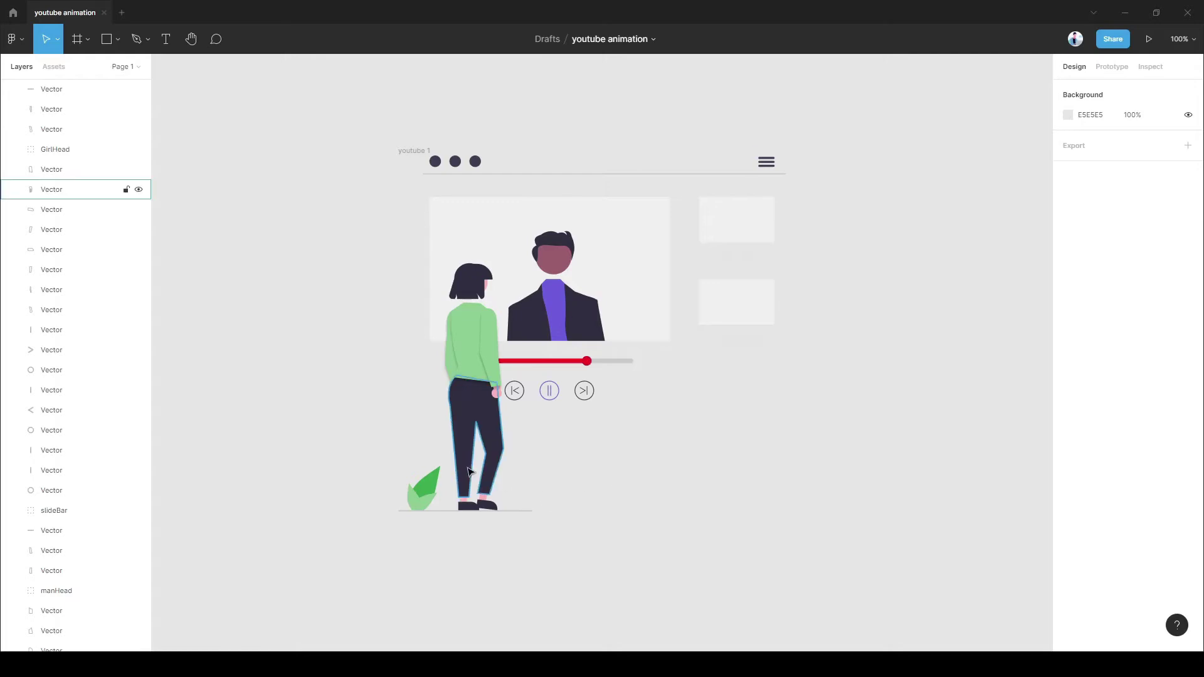
pyautogui.click(425, 489)
pyautogui.click(1188, 525)
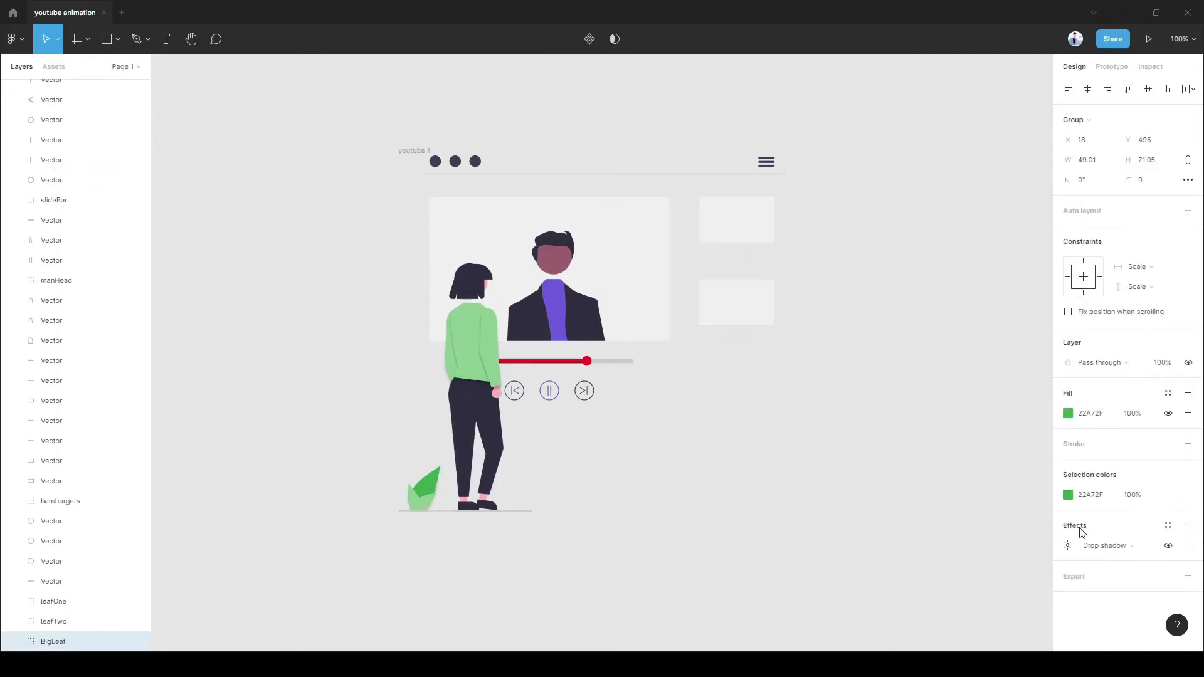
pyautogui.click(875, 487)
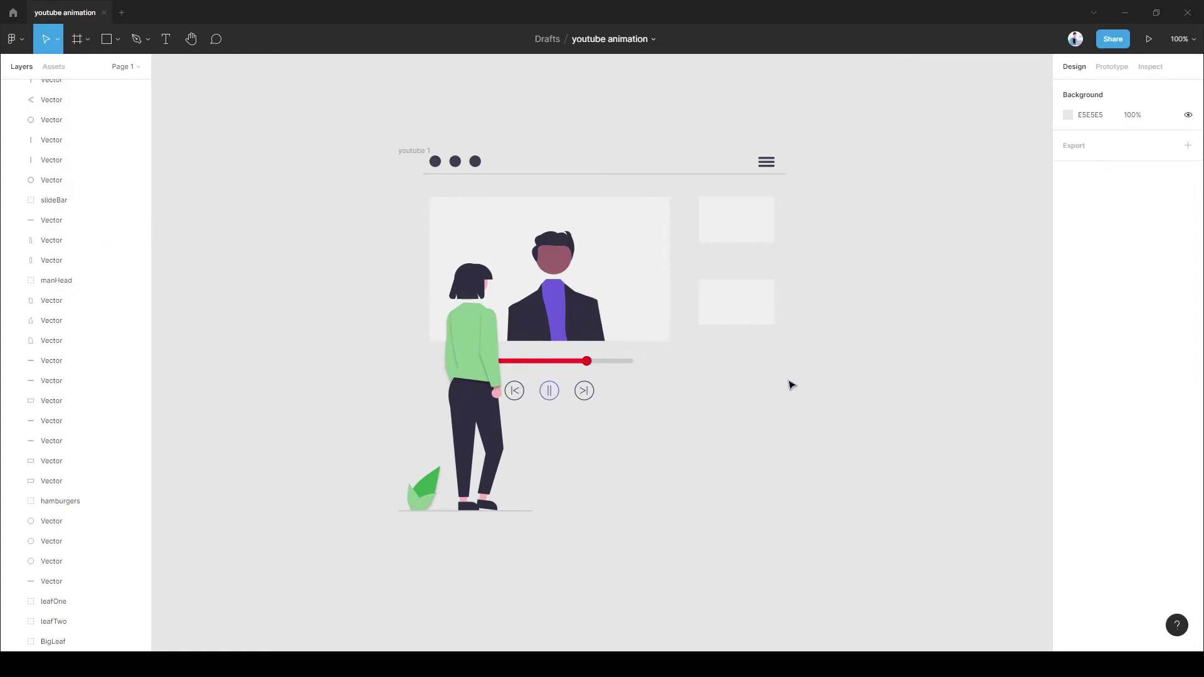
# - Add an SVG export setting to the frame with Include "id" Attribute turned on
pyautogui.click(1187, 146)
pyautogui.click(1187, 187)
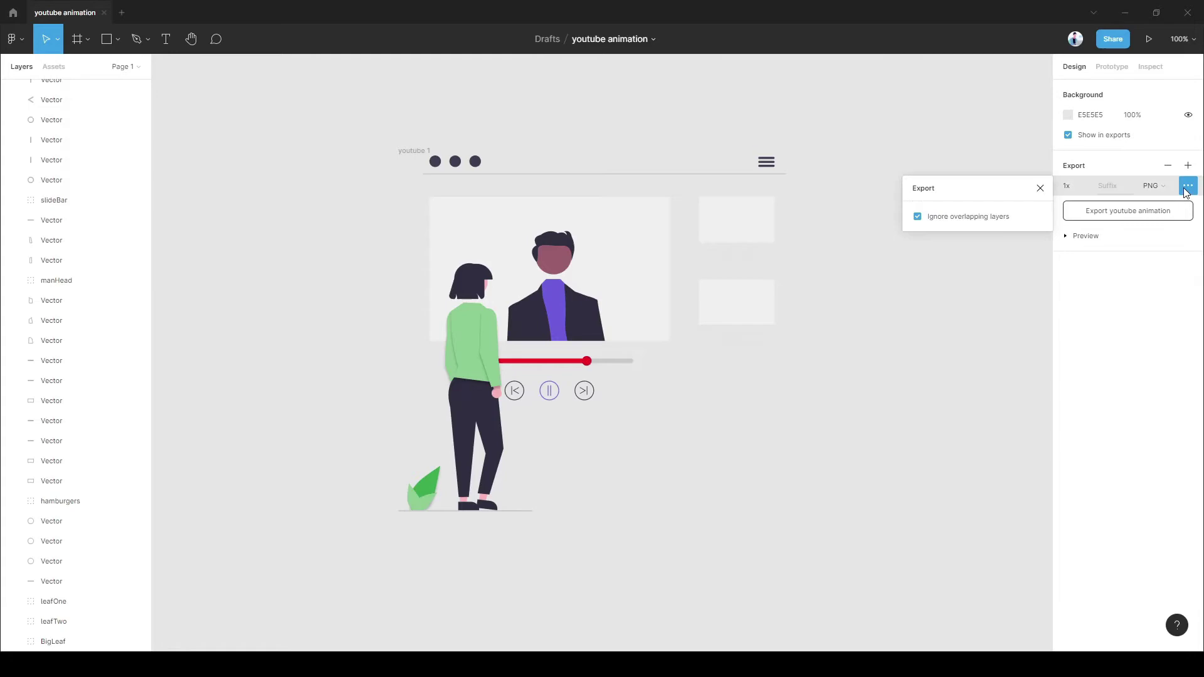
pyautogui.click(1154, 185)
pyautogui.click(1153, 218)
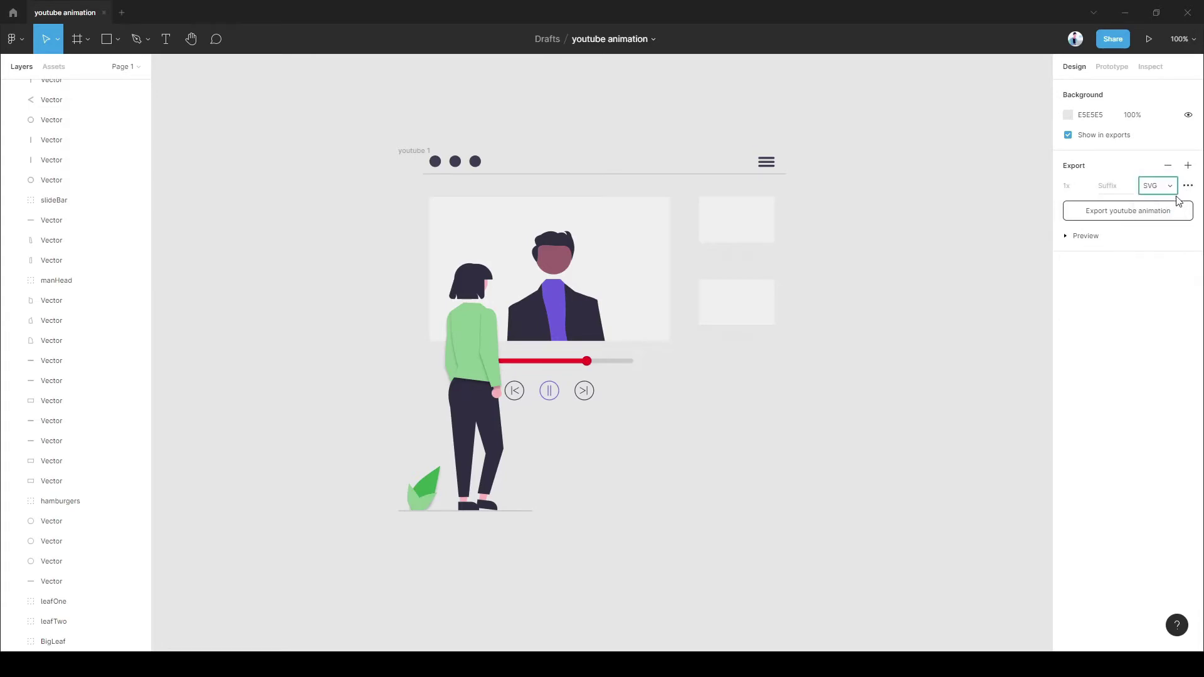
pyautogui.click(917, 238)
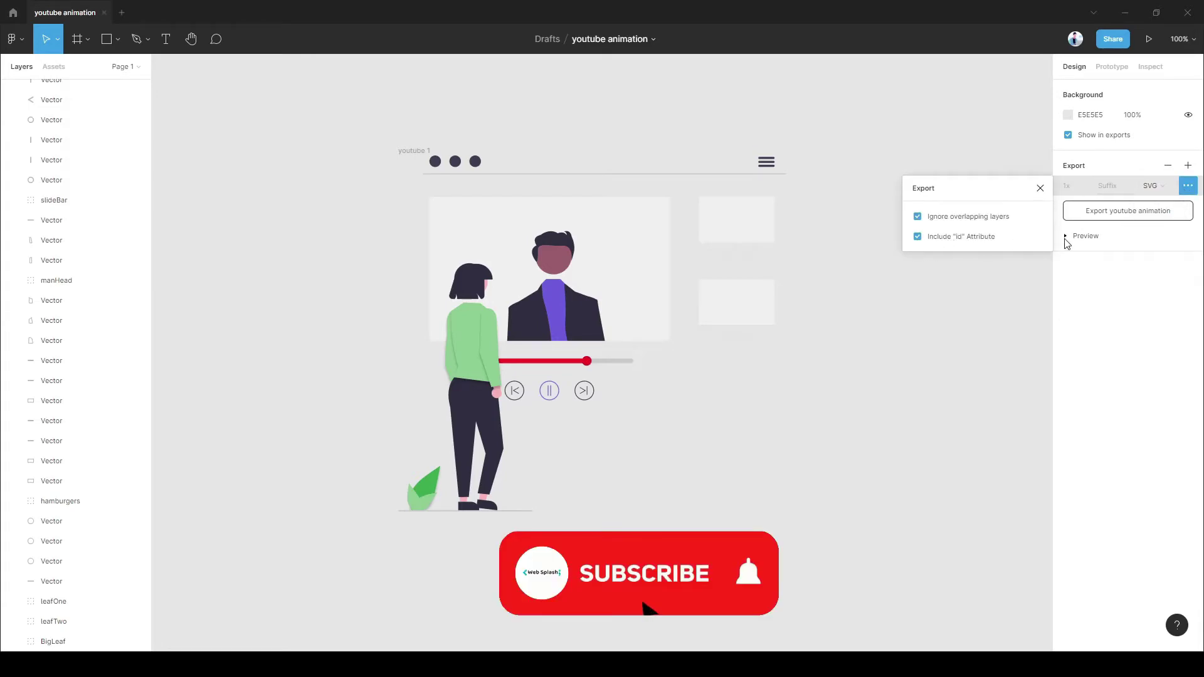
pyautogui.click(1068, 115)
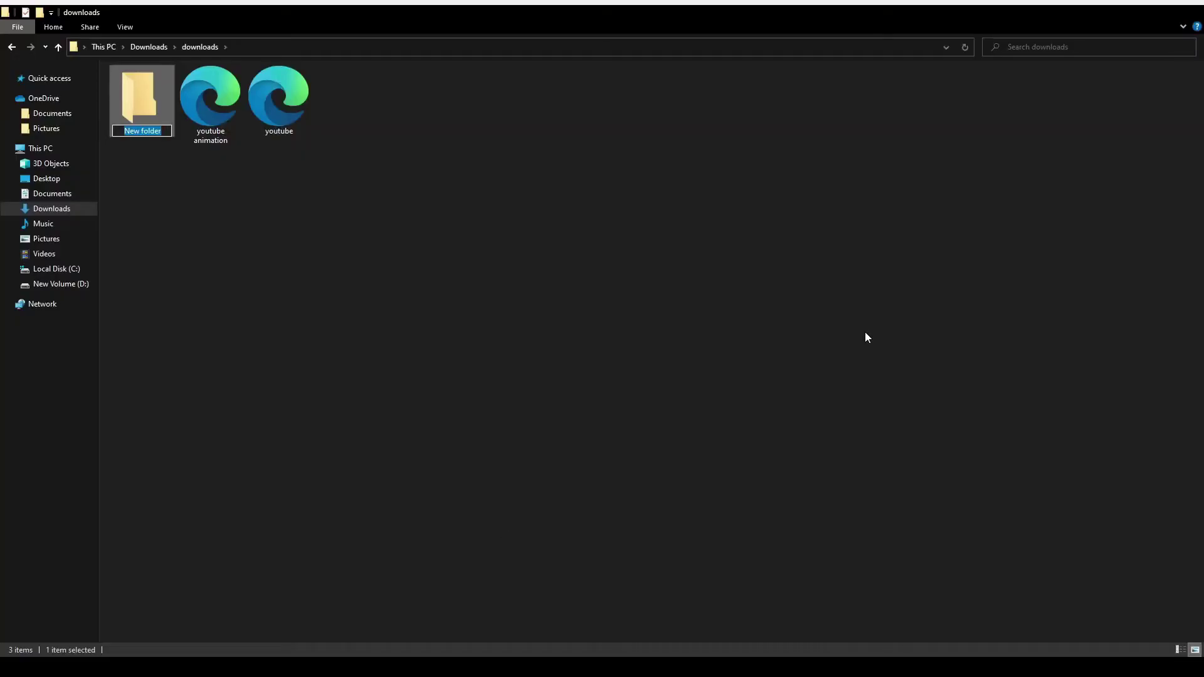
# - Name the new folder 'svganimations', drop 'youtube animation.svg' into it and open it
pyautogui.write('svganimations')
pyautogui.press('Return')
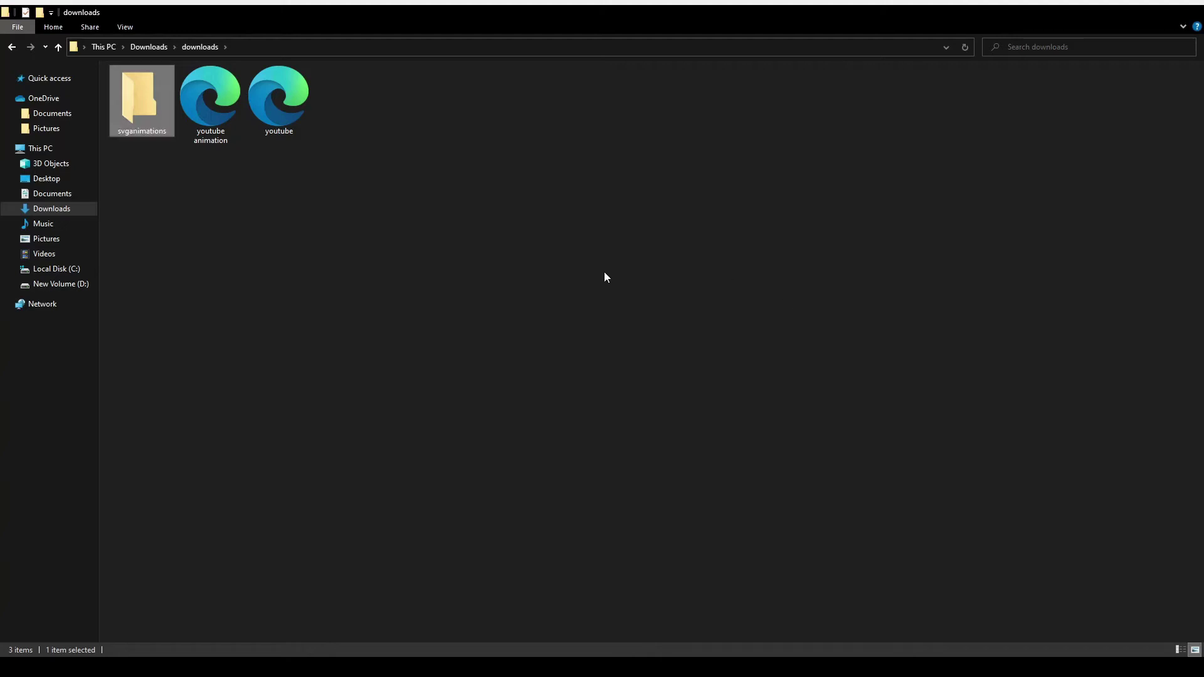
pyautogui.moveTo(204, 84); pyautogui.dragTo(151, 114)
pyautogui.doubleClick(153, 118)
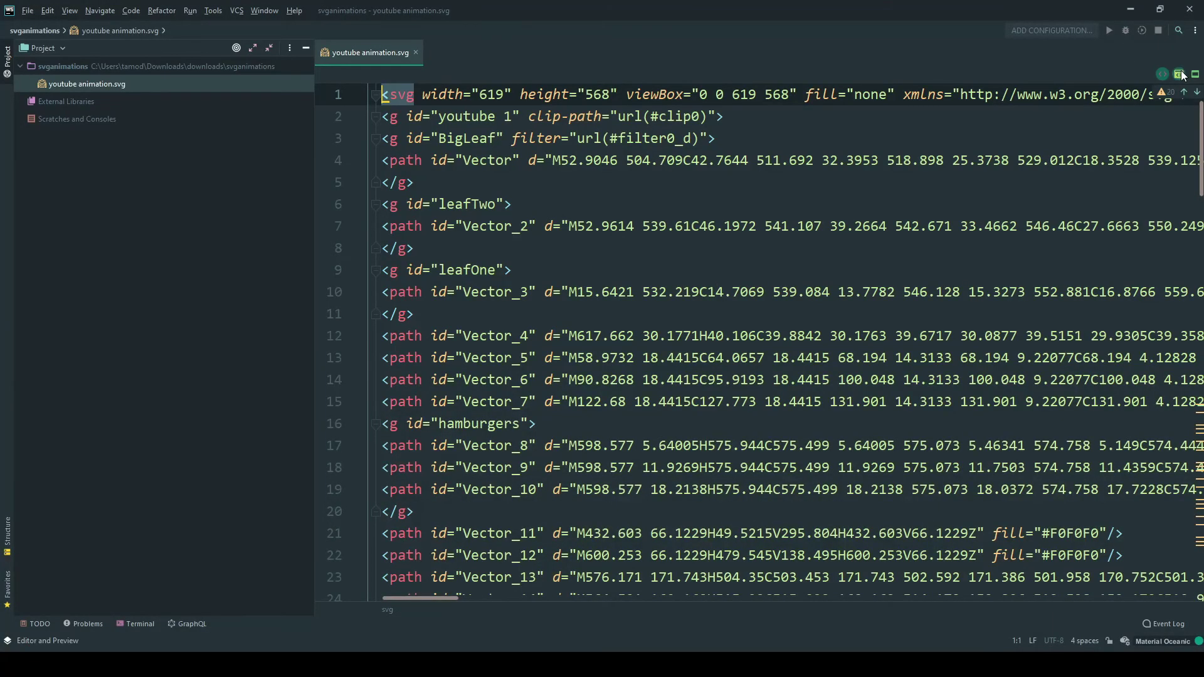
# - Create index.html in the svganimations project with the page title 'animation'
pyautogui.click(416, 53)
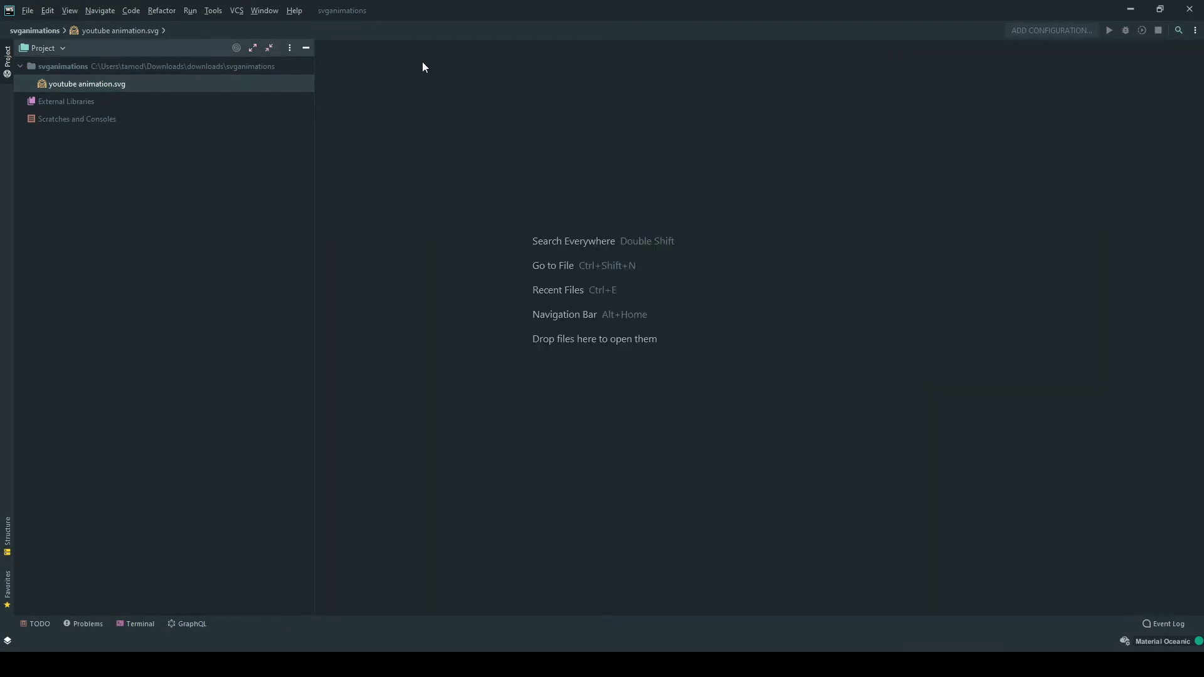
pyautogui.click(79, 67)
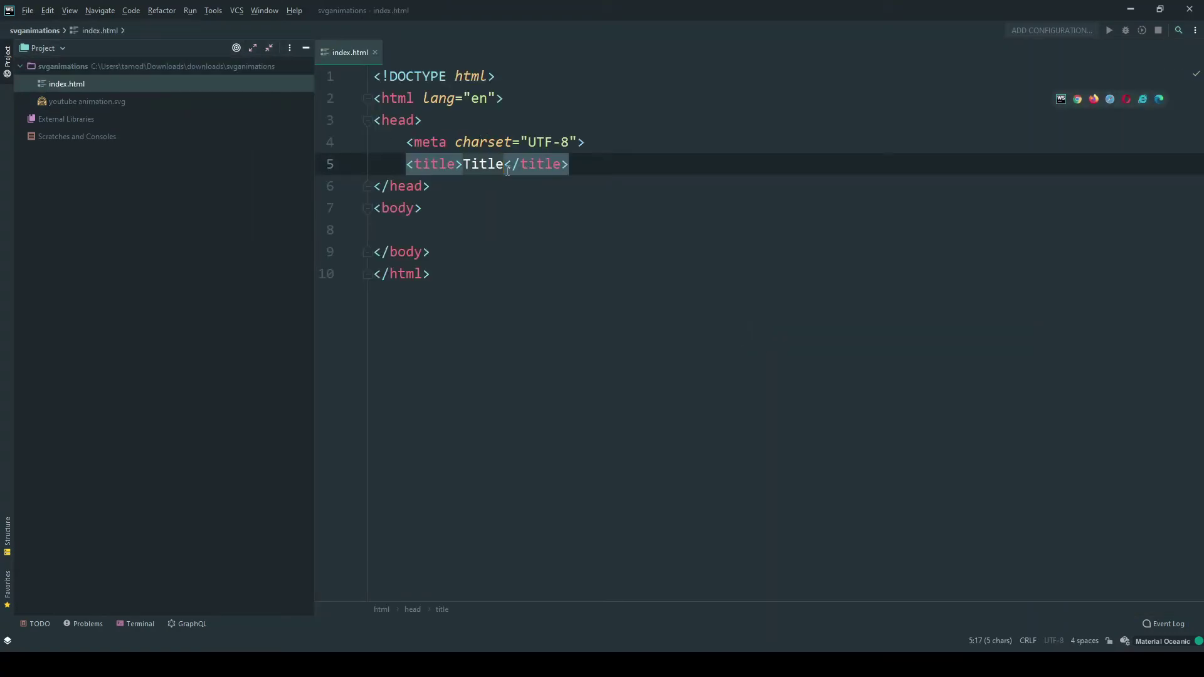
pyautogui.write('an')
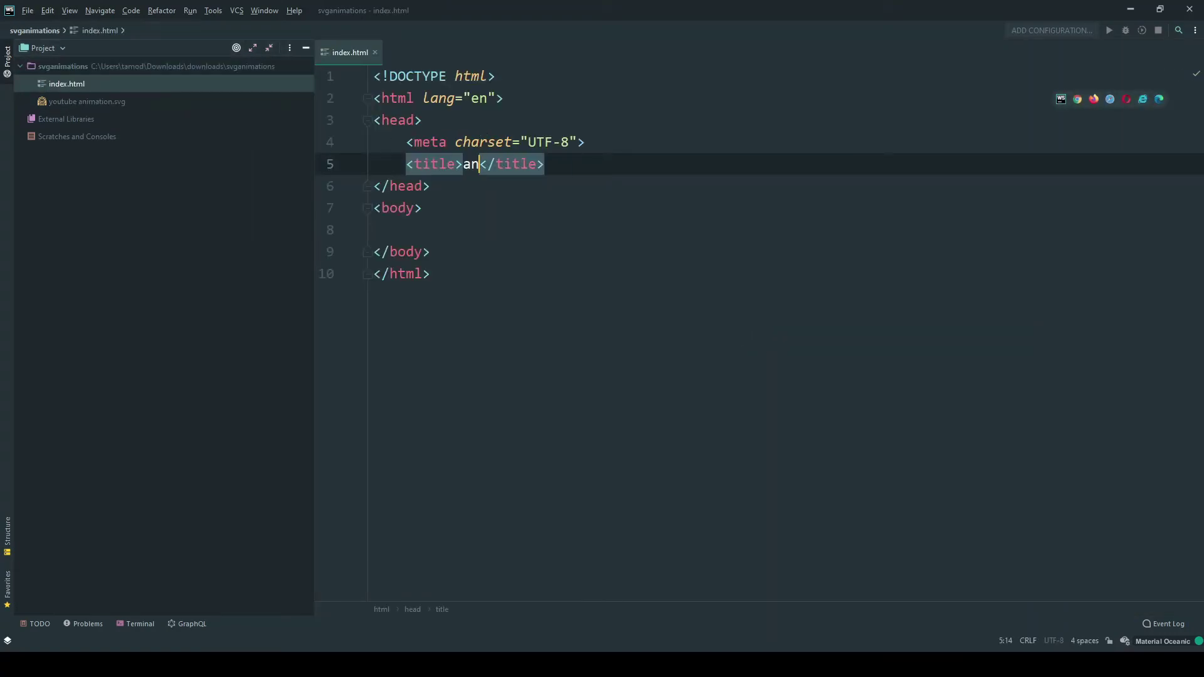
pyautogui.write('imation')
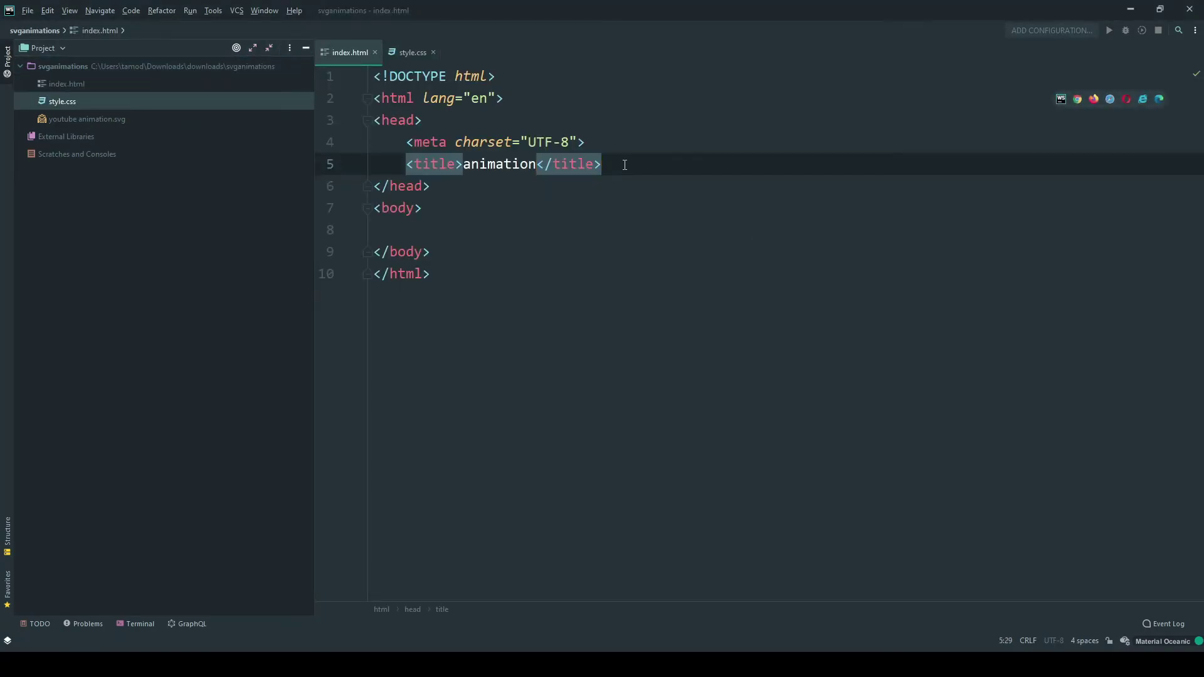
# - Link style.css under the meta tag and bring up youtube animation.svg
pyautogui.press('Return')
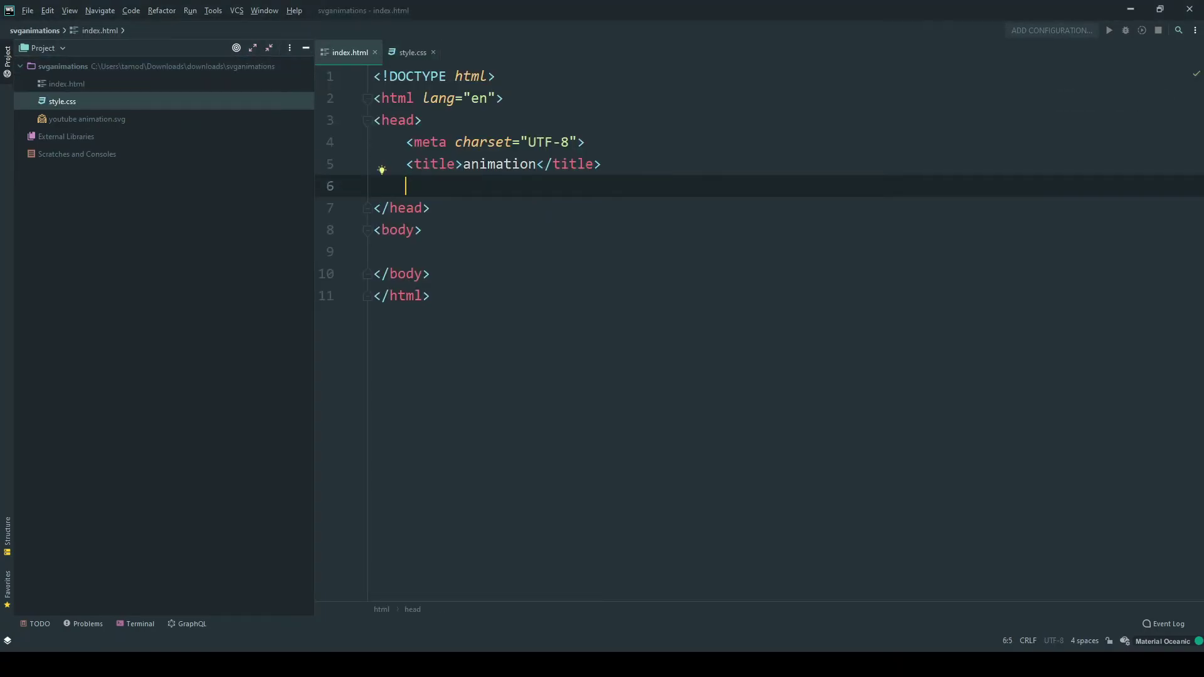
pyautogui.press('BackSpace')
pyautogui.press('Up')
pyautogui.press('Return')
pyautogui.write('link')
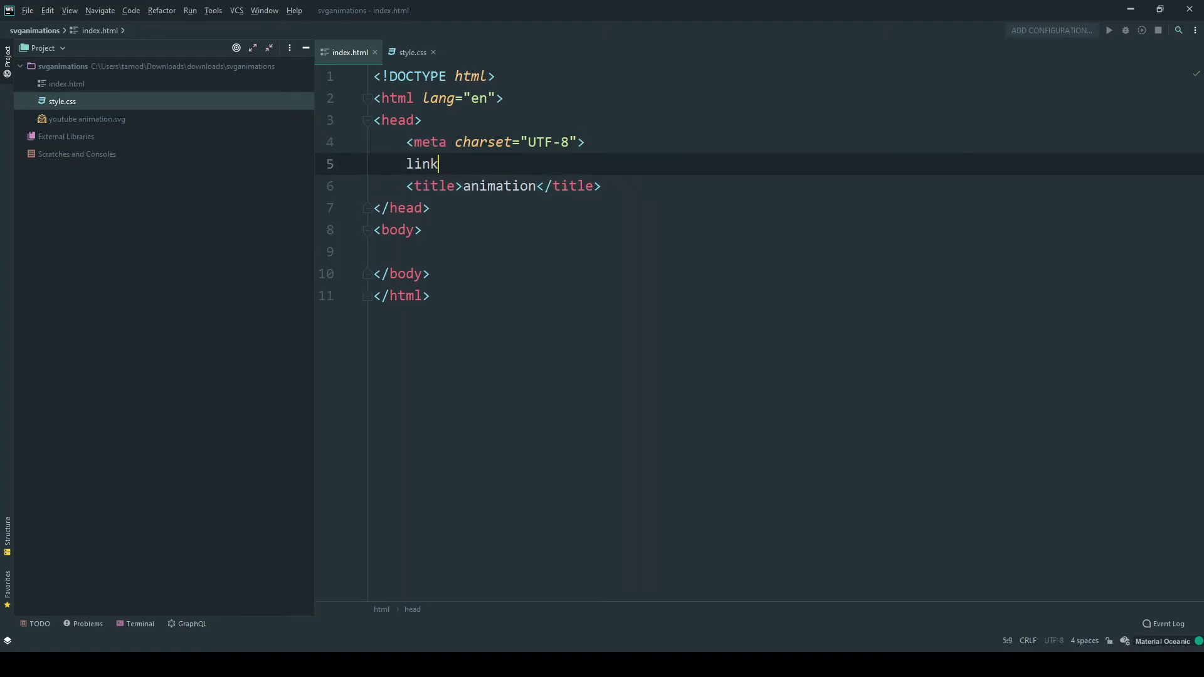
pyautogui.press('Tab')
pyautogui.write('sty')
pyautogui.press('Return')
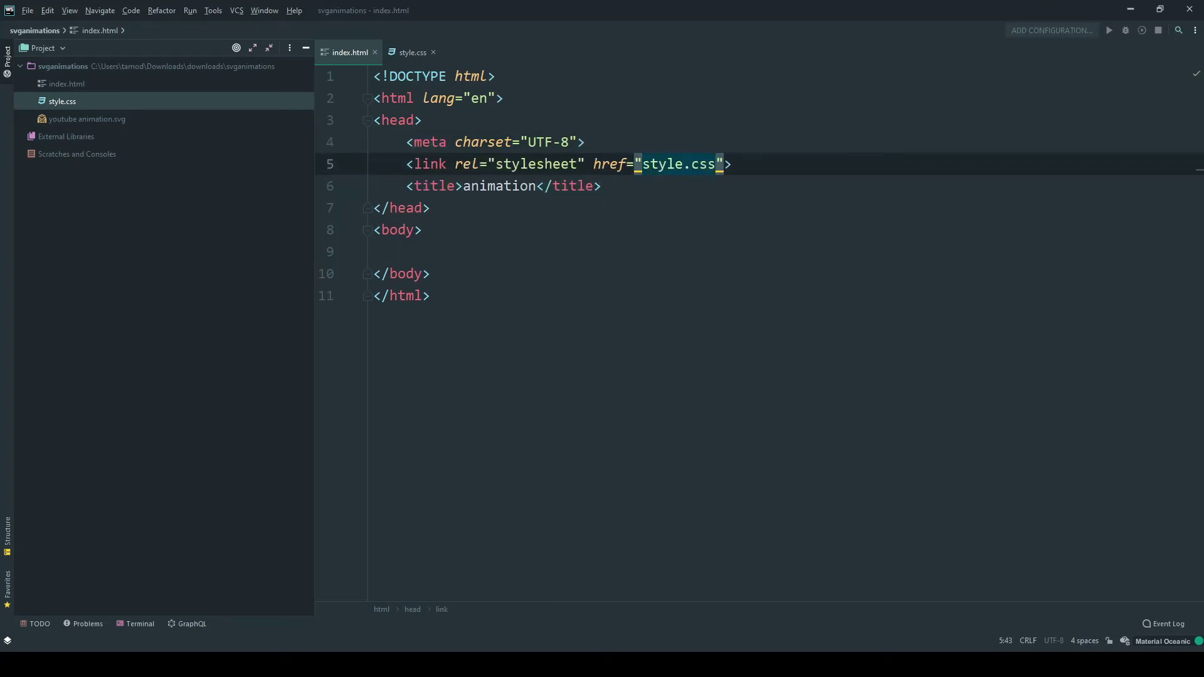
pyautogui.press('Down')
pyautogui.press('Down')
pyautogui.press('Down')
pyautogui.press('Down')
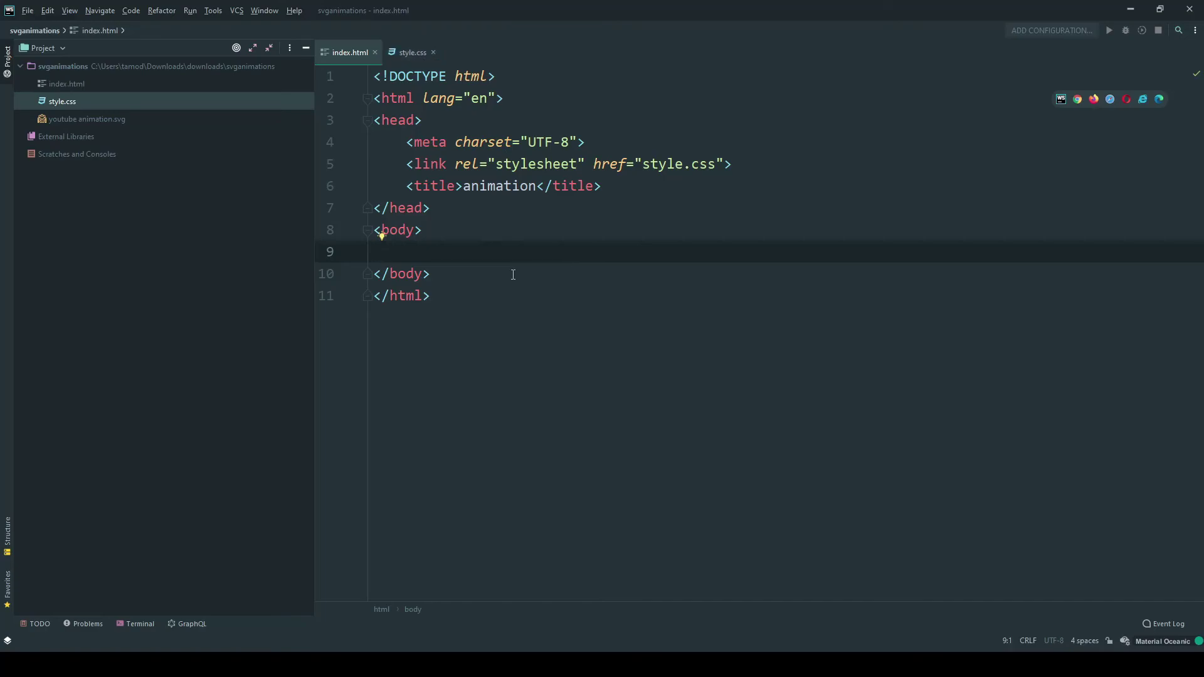
pyautogui.doubleClick(84, 120)
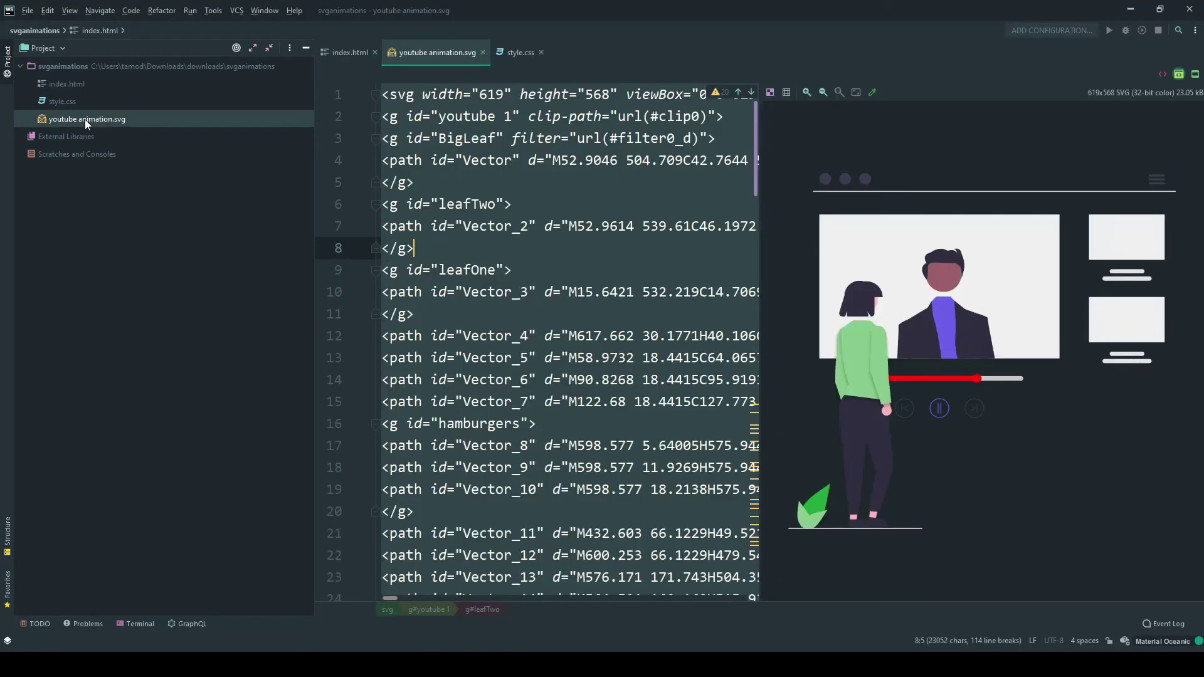
# - Copy the entire youtube animation SVG markup into the body of index.html
pyautogui.click(537, 257)
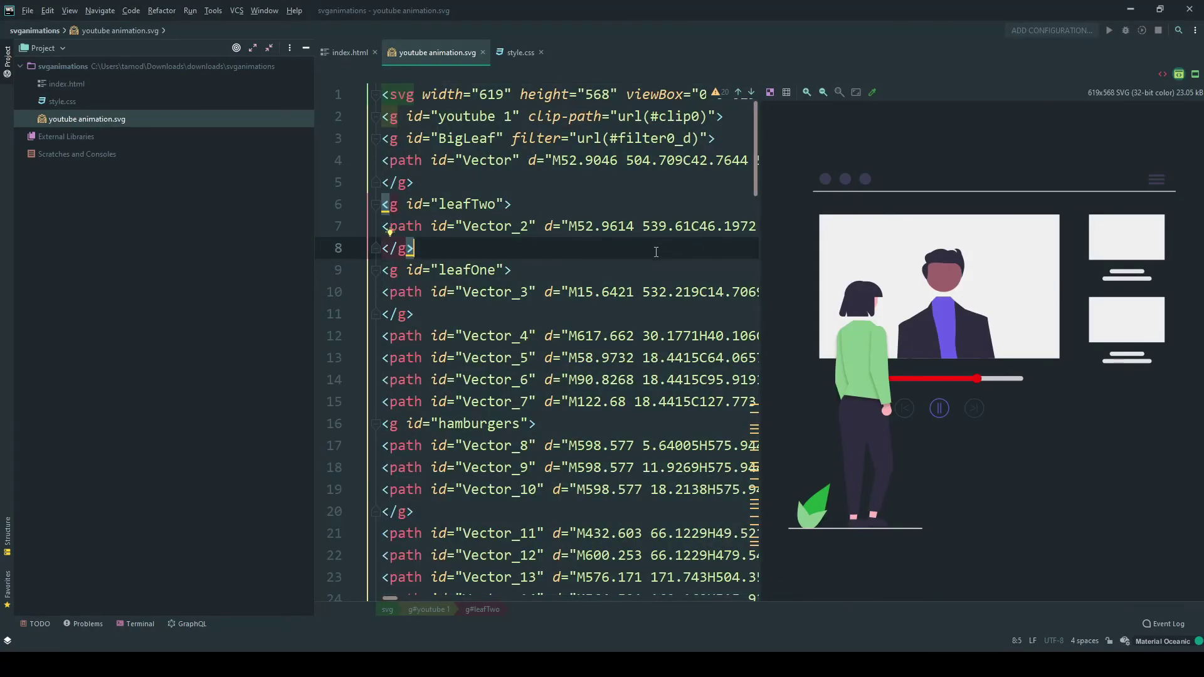
pyautogui.hotkey('ctrl', 'a')
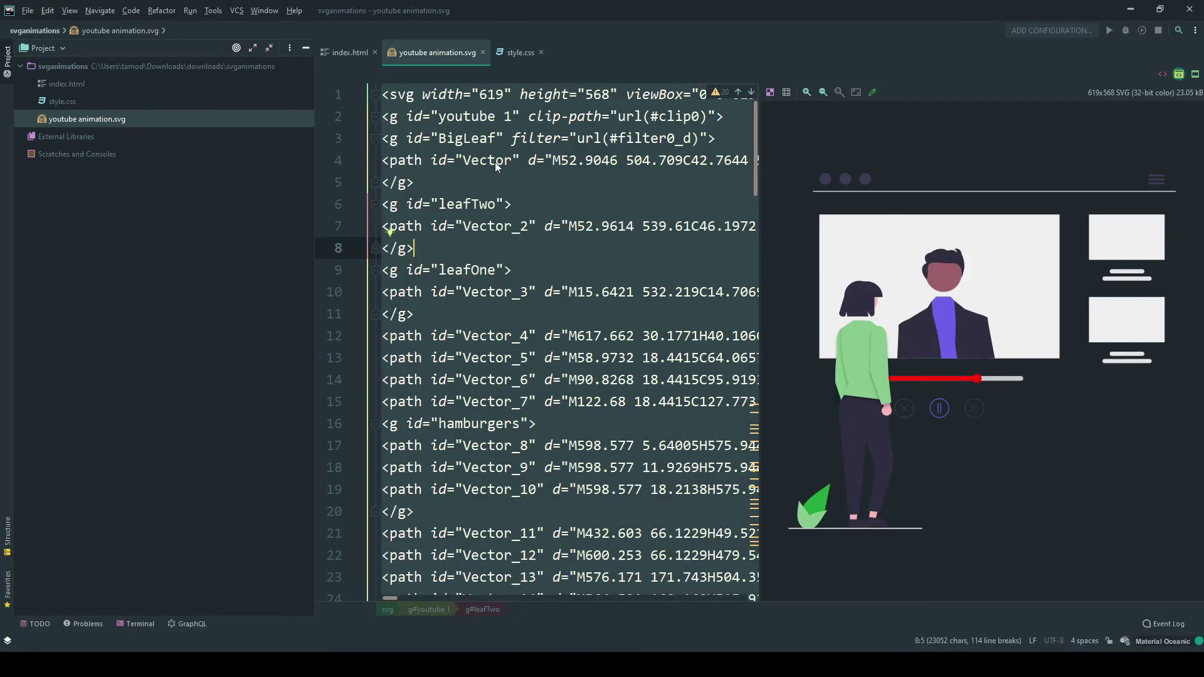
pyautogui.click(349, 52)
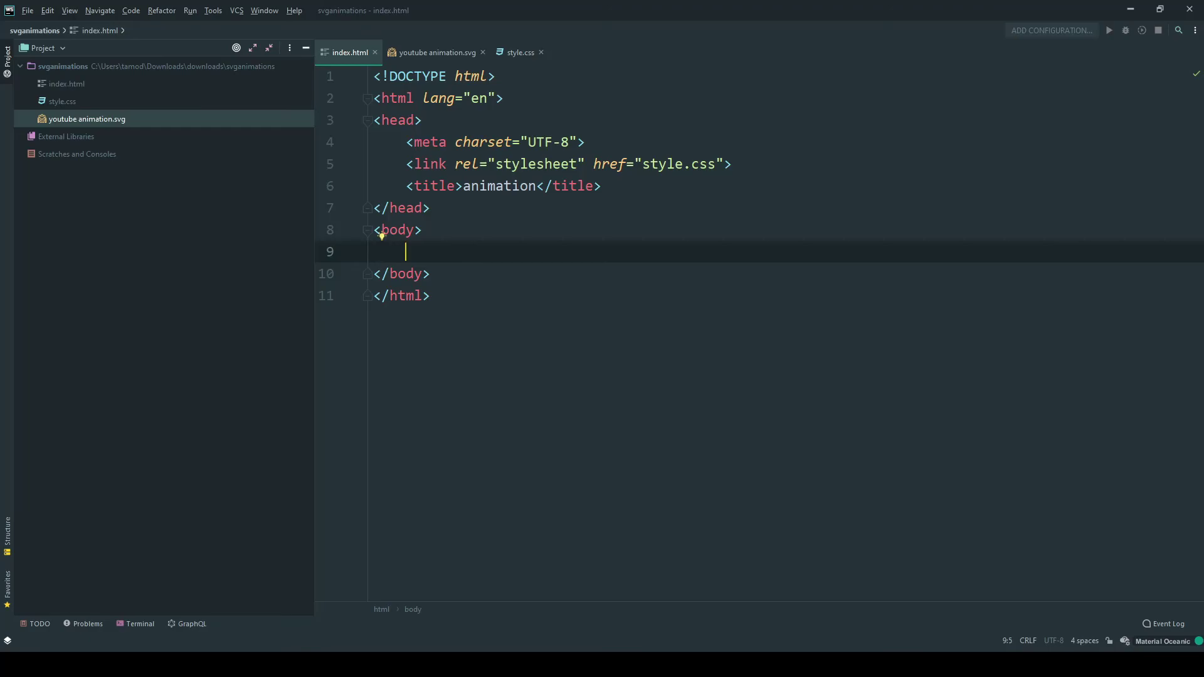
pyautogui.hotkey('ctrl', 'v')
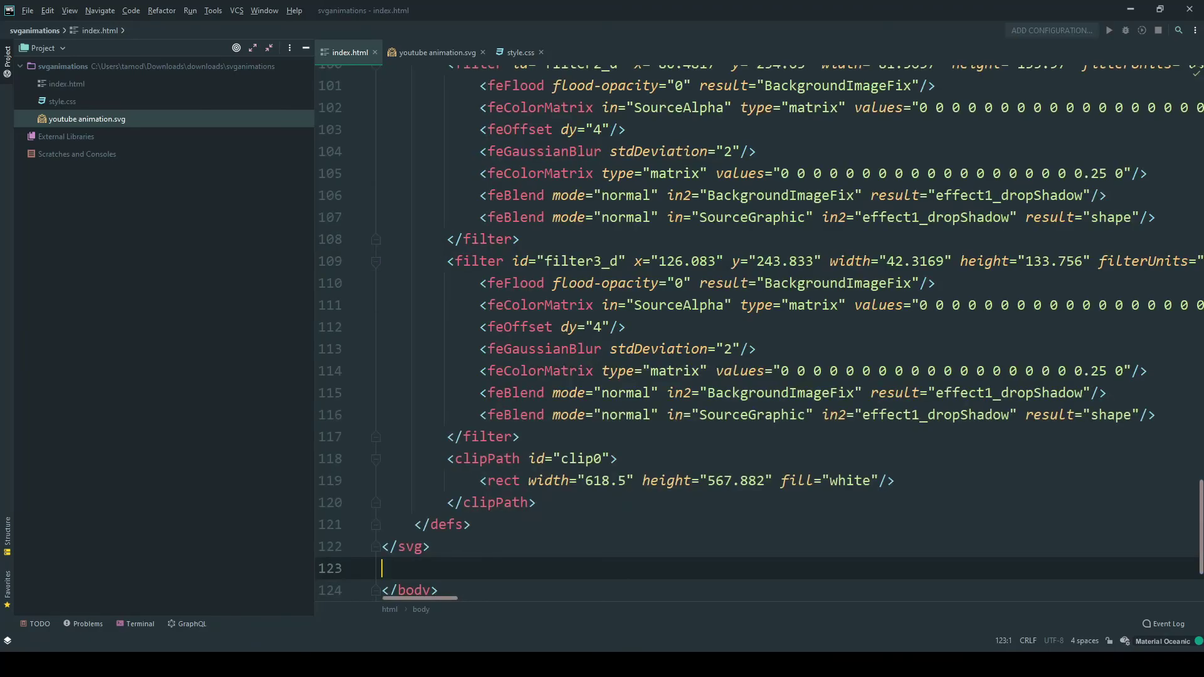